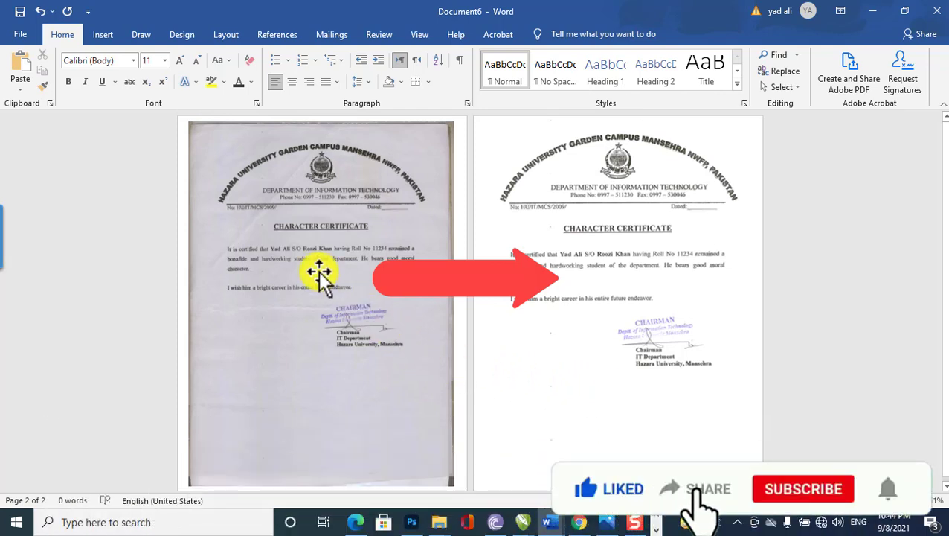
Step: Create a new blank document, Document9, from the File menu
{"action": "left_click", "coordinate": [26, 35]}
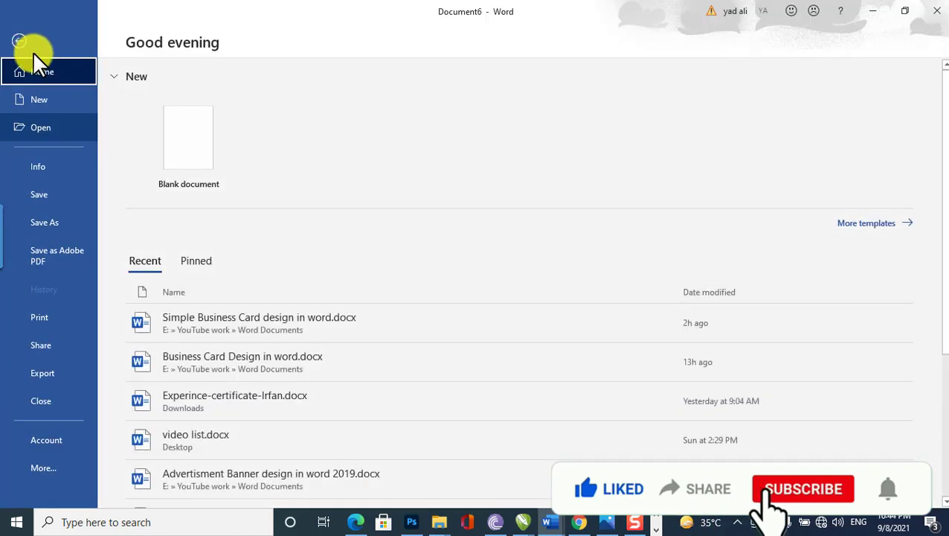
{"action": "left_click", "coordinate": [49, 99]}
{"action": "left_click", "coordinate": [212, 148]}
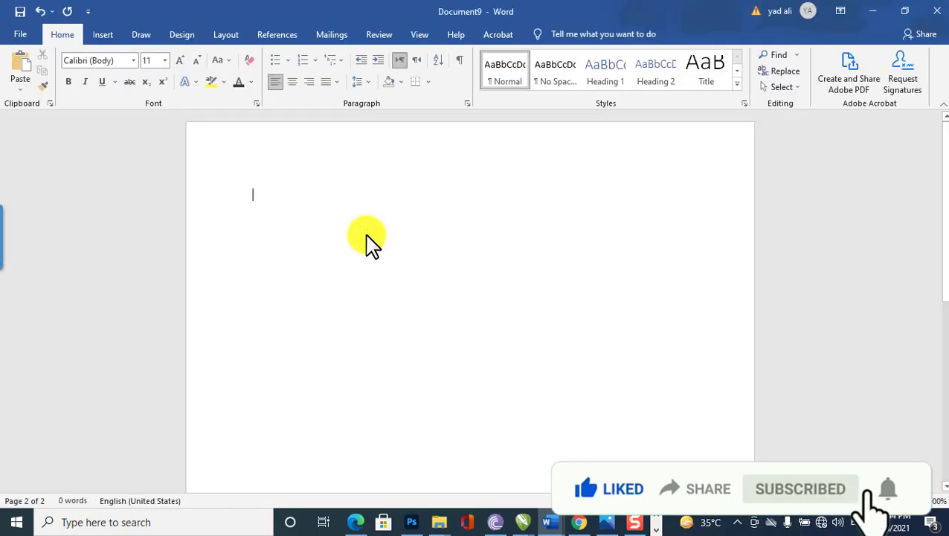
Step: Insert the scanned certificate image New Document.jpg from this computer
{"action": "left_click", "coordinate": [98, 38]}
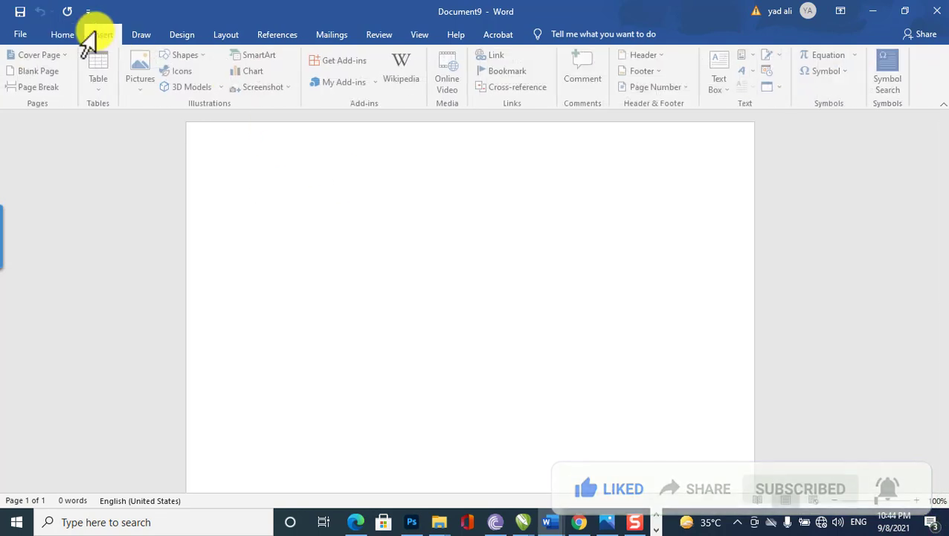
{"action": "left_click", "coordinate": [149, 83]}
{"action": "left_click", "coordinate": [152, 123]}
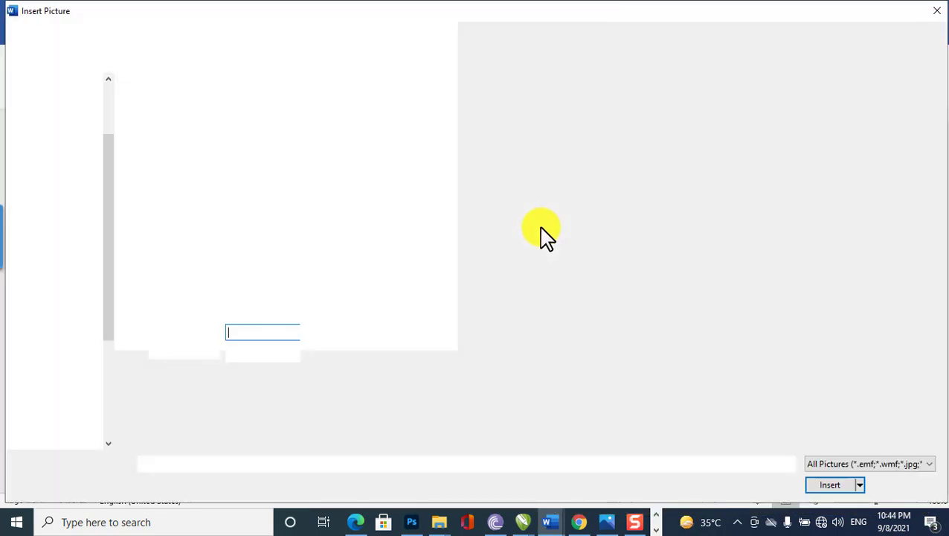
{"action": "left_click", "coordinate": [383, 218]}
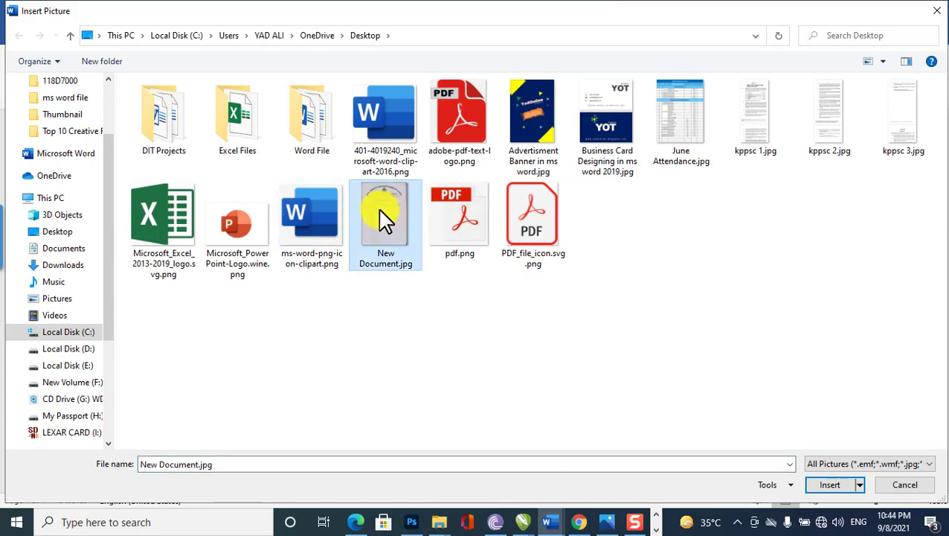
{"action": "left_click", "coordinate": [830, 484]}
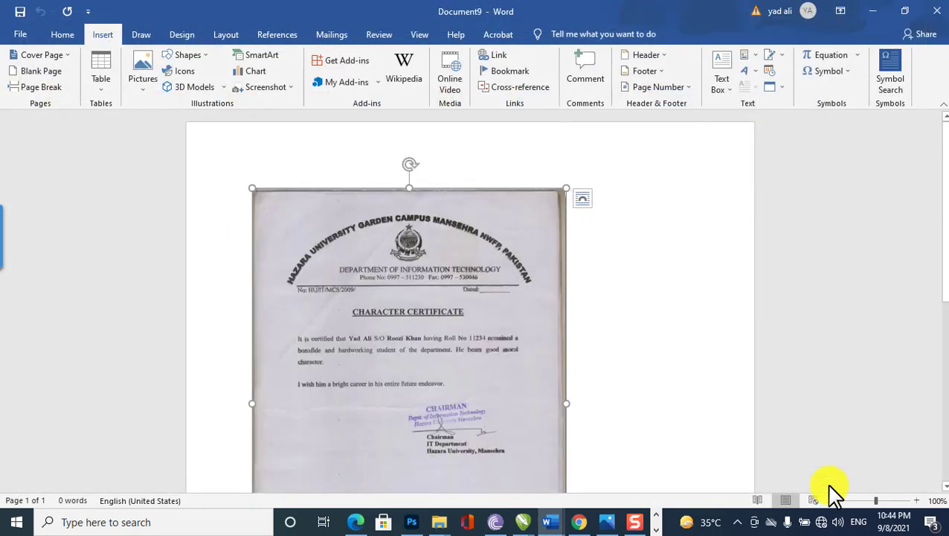
Step: Enlarge the certificate picture to 9.46 by 6.9 inches, leaving its position unchanged
{"action": "left_click_drag", "start_coordinate": [566, 188], "coordinate": [711, 167]}
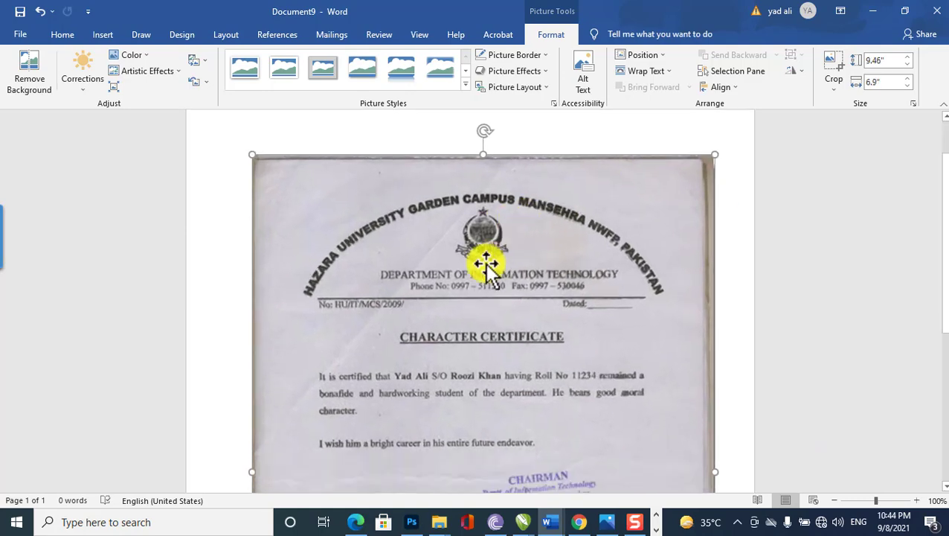
{"action": "scroll", "coordinate": [482, 262], "scroll_direction": "down", "scroll_amount": 2, "text": "ctrl"}
{"action": "scroll", "coordinate": [482, 261], "scroll_direction": "down", "scroll_amount": 2, "text": "ctrl"}
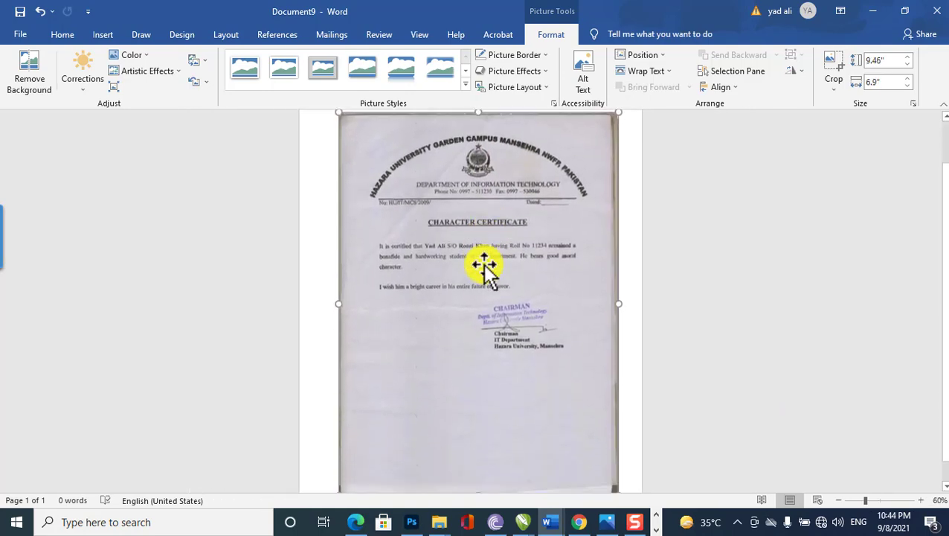
{"action": "scroll", "coordinate": [483, 269], "scroll_direction": "down", "scroll_amount": 2, "text": "ctrl"}
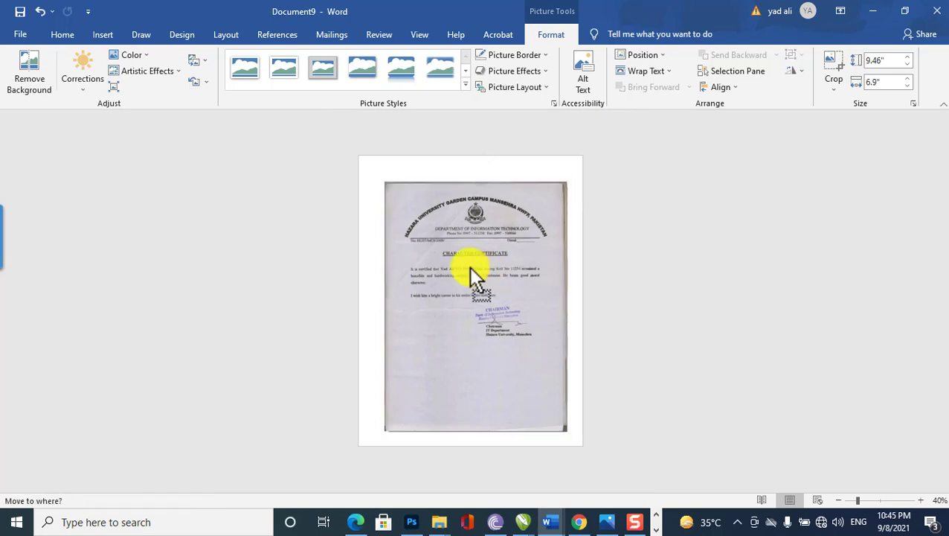
{"action": "left_click_drag", "start_coordinate": [491, 279], "coordinate": [489, 276]}
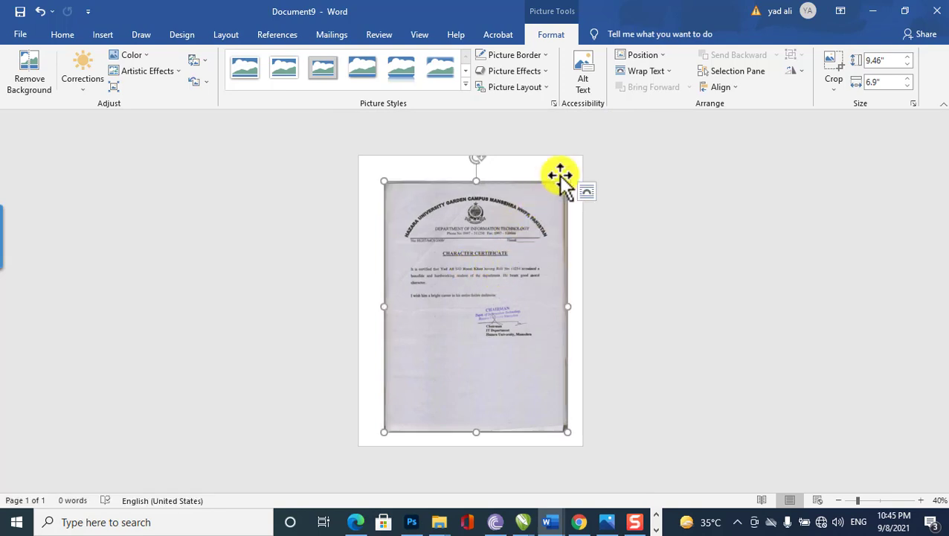
{"action": "left_click", "coordinate": [648, 57]}
{"action": "left_click", "coordinate": [633, 154]}
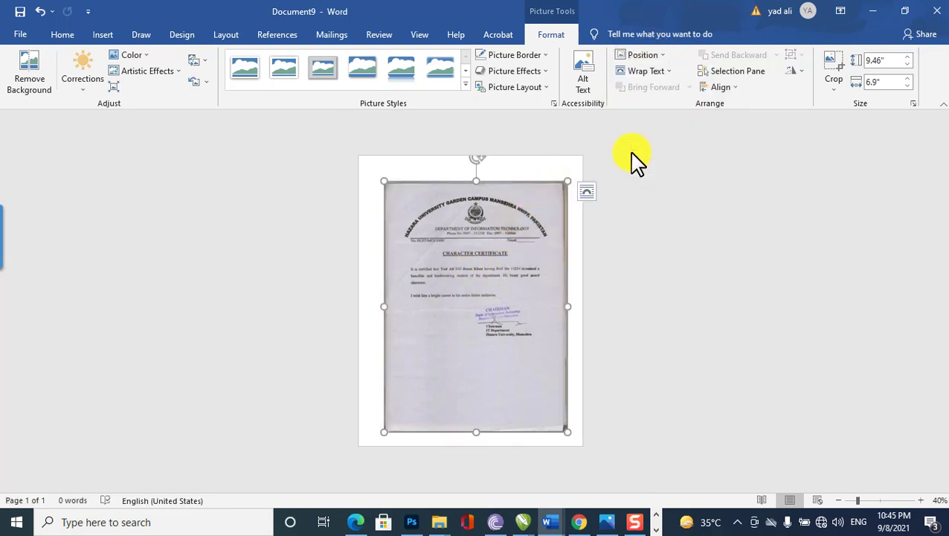
Step: Float the picture with text wrapping, move it top-left and enlarge it to 10.62 by 7.74 inches
{"action": "left_click", "coordinate": [643, 55]}
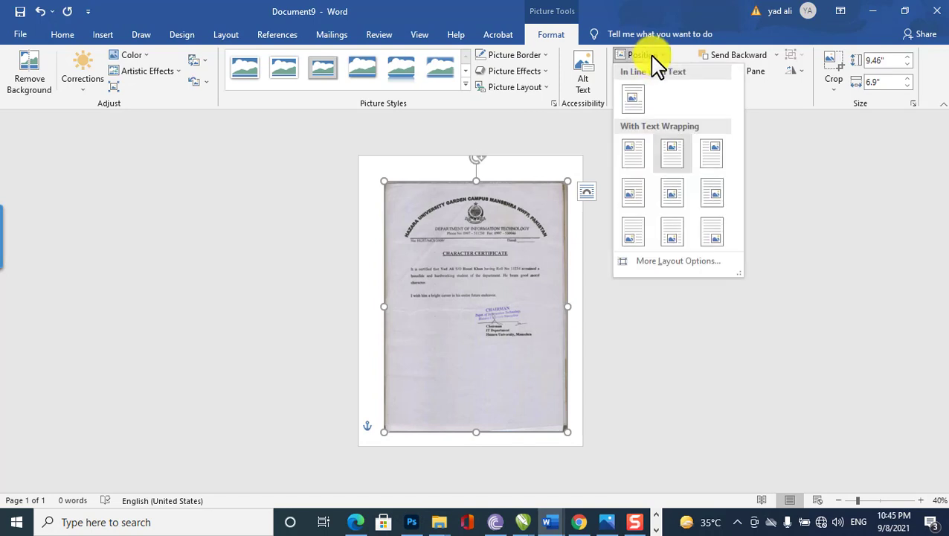
{"action": "left_click", "coordinate": [672, 199]}
{"action": "mouse_move", "coordinate": [464, 258]}
{"action": "left_mouse_down"}
{"action": "mouse_move", "coordinate": [537, 231]}
{"action": "mouse_move", "coordinate": [449, 234]}
{"action": "left_mouse_up"}
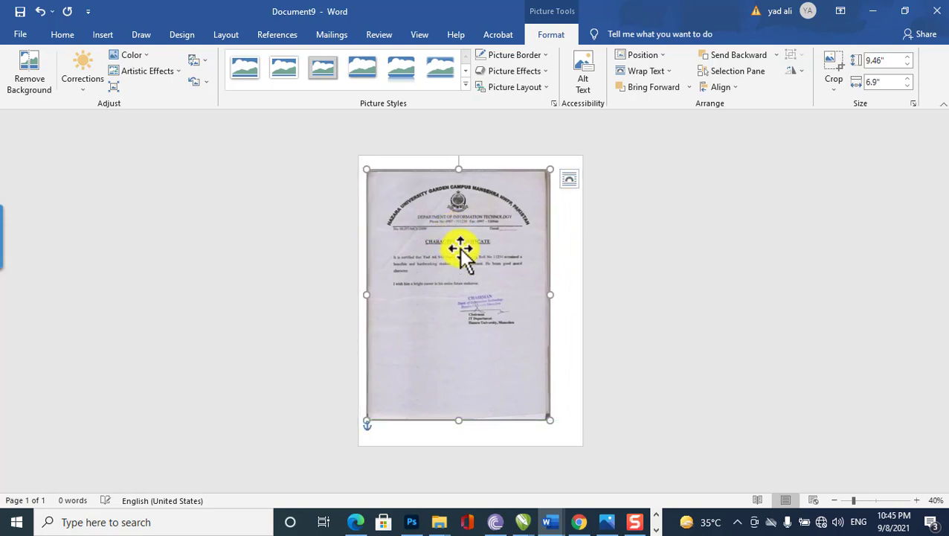
{"action": "left_click_drag", "start_coordinate": [449, 234], "coordinate": [461, 243]}
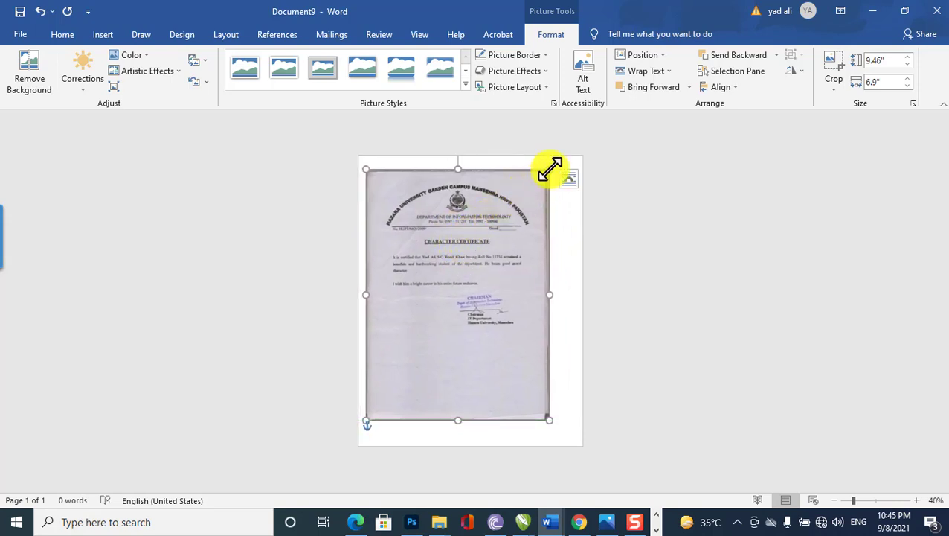
{"action": "left_click_drag", "start_coordinate": [550, 168], "coordinate": [568, 164]}
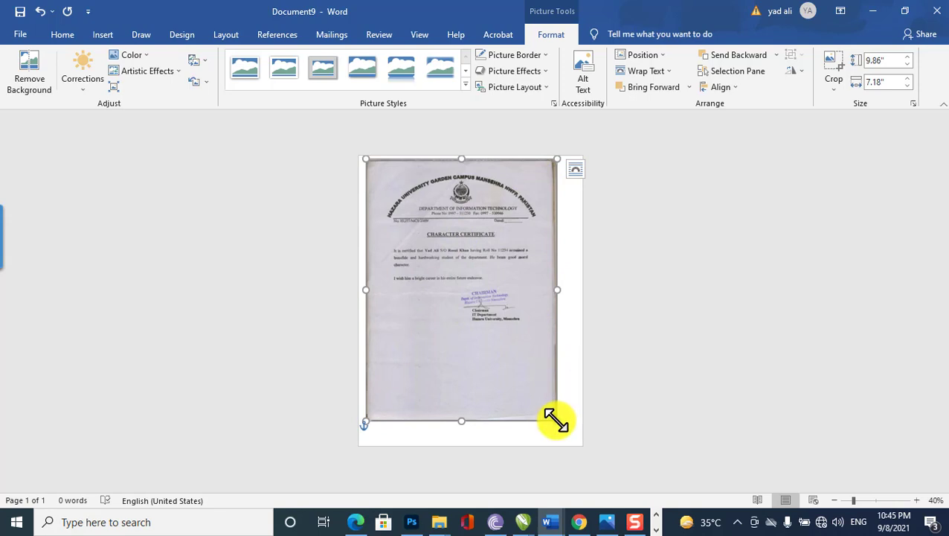
{"action": "left_click_drag", "start_coordinate": [557, 420], "coordinate": [571, 429]}
{"action": "left_click", "coordinate": [658, 411]}
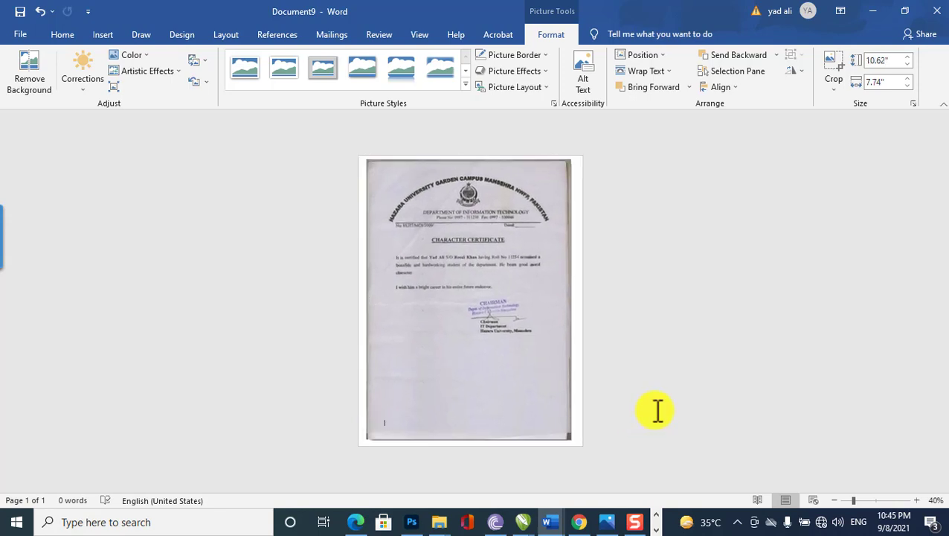
Step: Crop the dark top, left, right and bottom scanner edges, leaving the picture 10.21 by 7.47 inches
{"action": "left_click", "coordinate": [464, 338]}
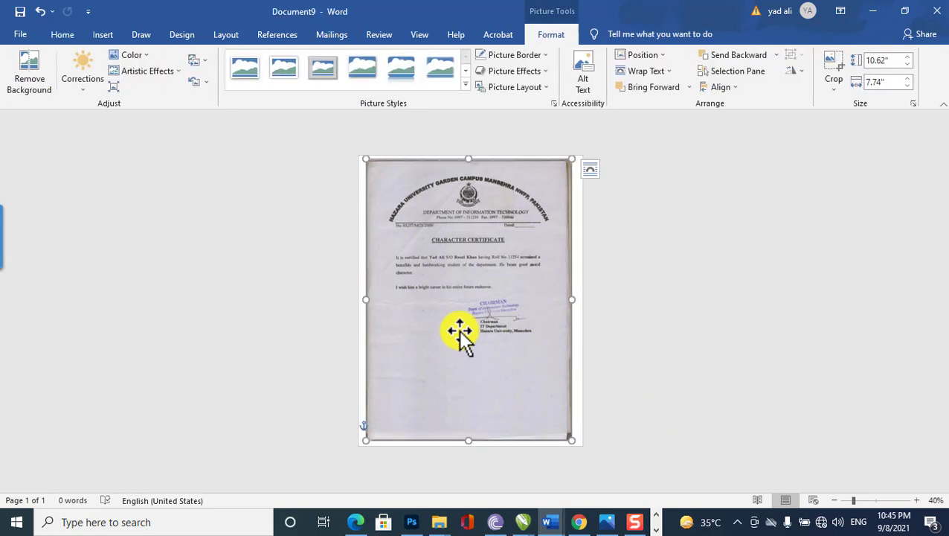
{"action": "scroll", "coordinate": [460, 333], "scroll_direction": "up", "scroll_amount": 4}
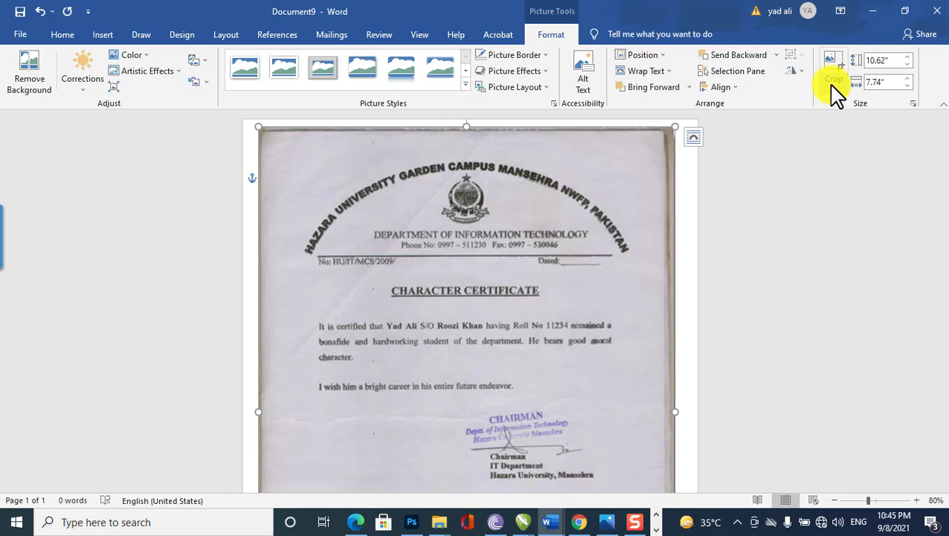
{"action": "left_click", "coordinate": [831, 64]}
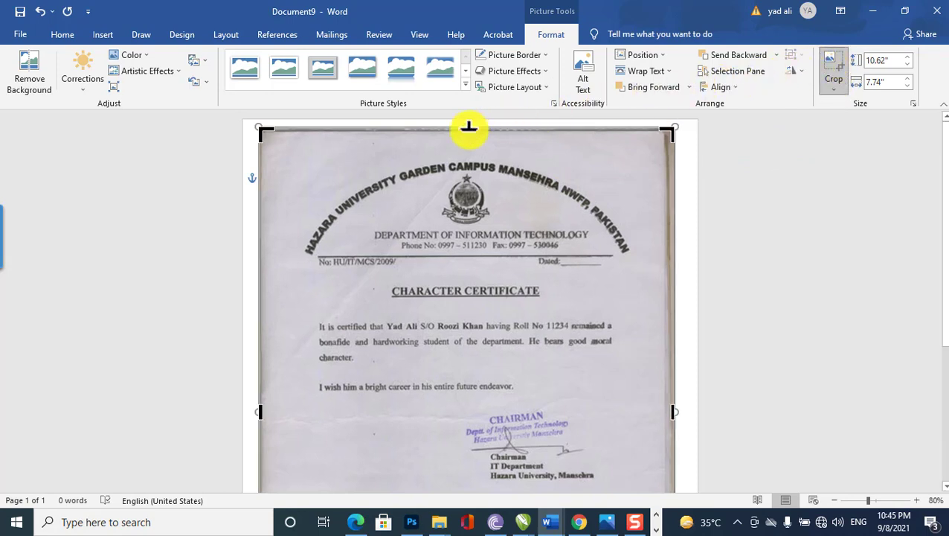
{"action": "left_click_drag", "start_coordinate": [468, 128], "coordinate": [469, 134]}
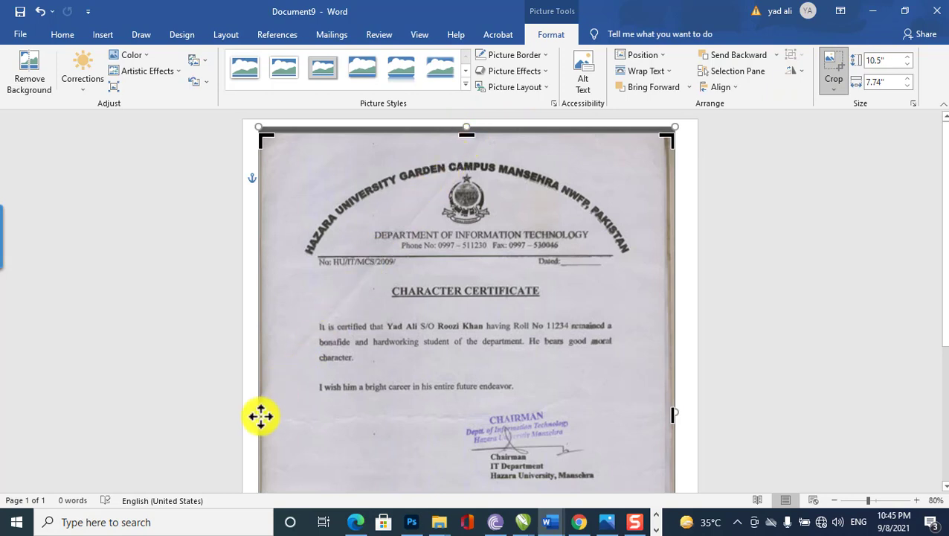
{"action": "left_click_drag", "start_coordinate": [257, 416], "coordinate": [263, 414]}
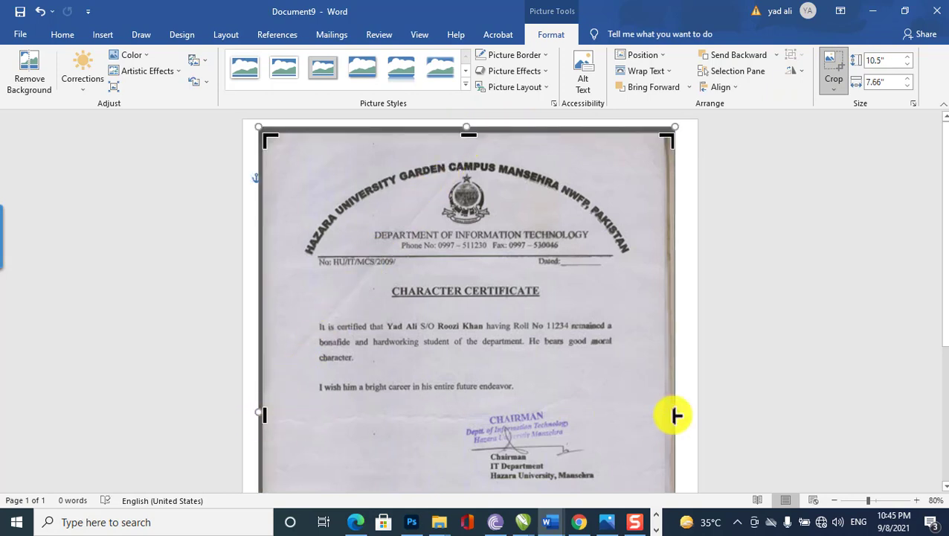
{"action": "left_click_drag", "start_coordinate": [675, 415], "coordinate": [658, 412]}
{"action": "scroll", "coordinate": [570, 382], "scroll_direction": "down", "scroll_amount": 4}
{"action": "scroll", "coordinate": [565, 387], "scroll_direction": "down", "scroll_amount": 2}
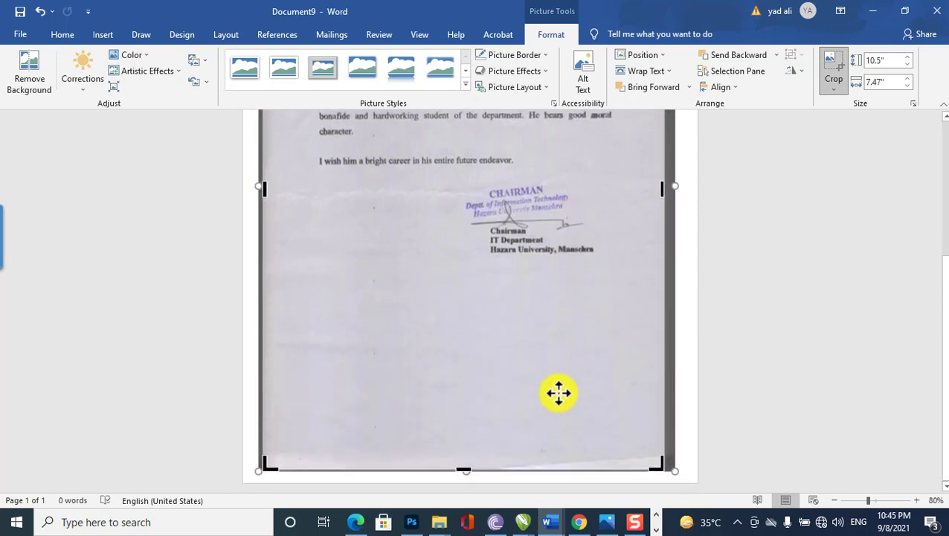
{"action": "left_click_drag", "start_coordinate": [465, 470], "coordinate": [467, 455]}
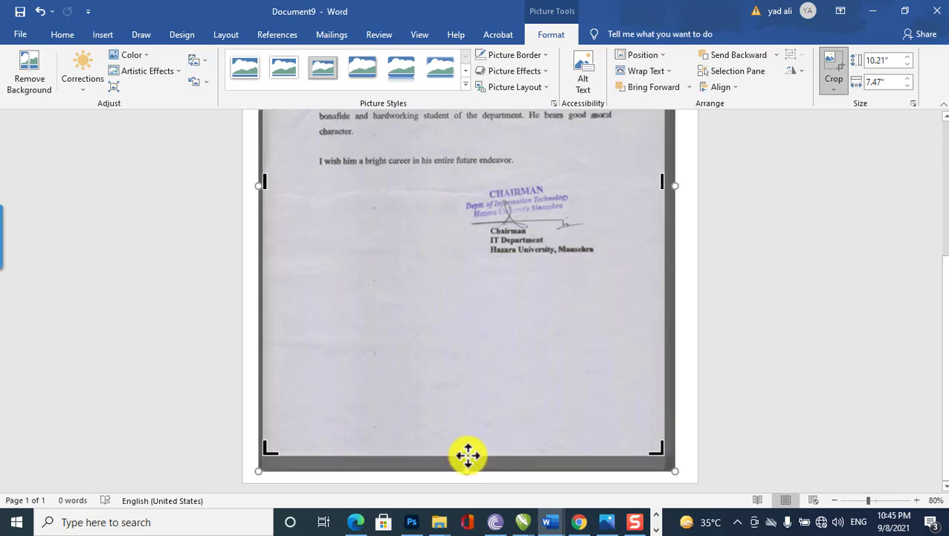
{"action": "scroll", "coordinate": [467, 455], "scroll_direction": "up", "scroll_amount": 3}
{"action": "scroll", "coordinate": [467, 456], "scroll_direction": "up", "scroll_amount": 3}
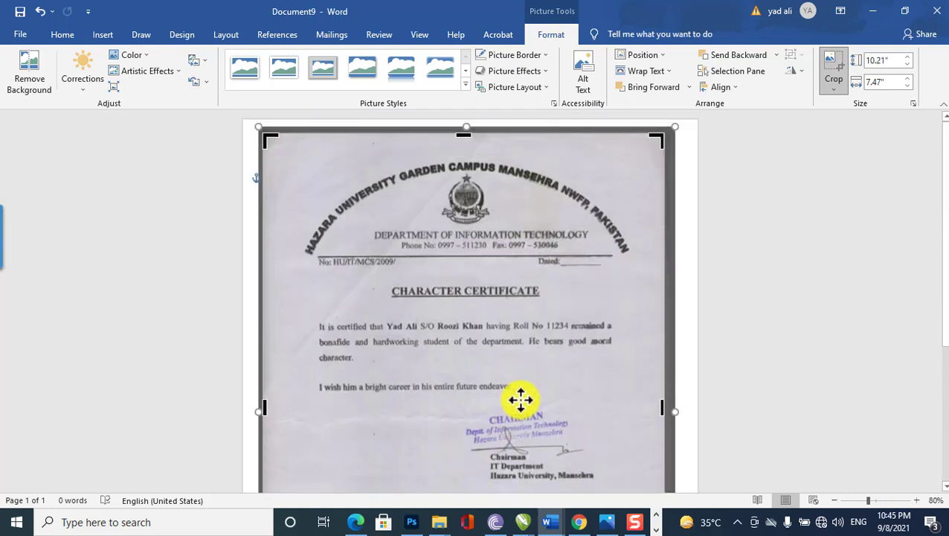
{"action": "left_click", "coordinate": [837, 75]}
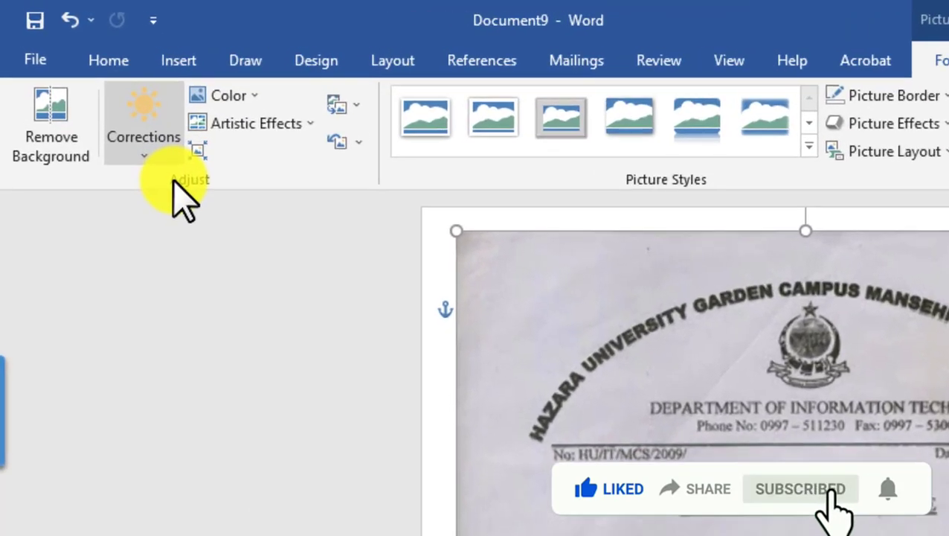
{"action": "left_click", "coordinate": [245, 96]}
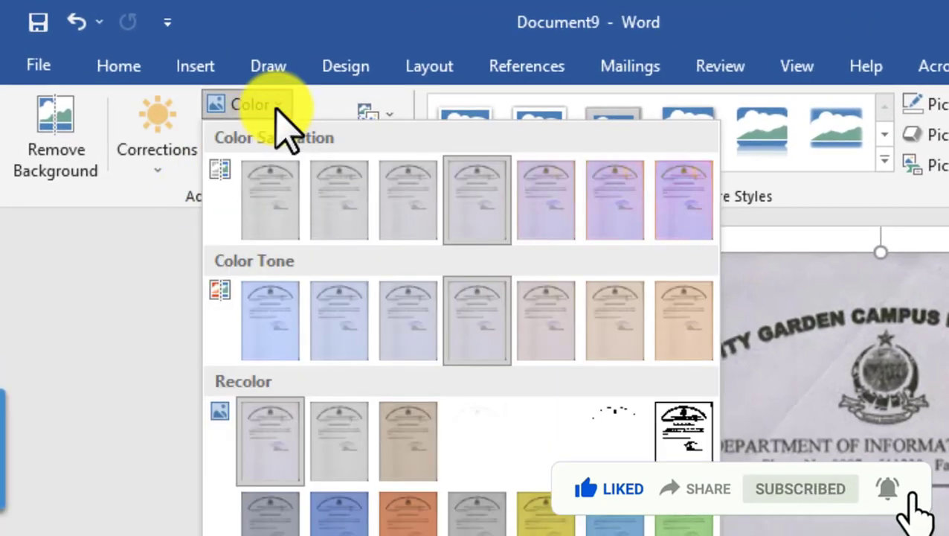
{"action": "left_click", "coordinate": [276, 106]}
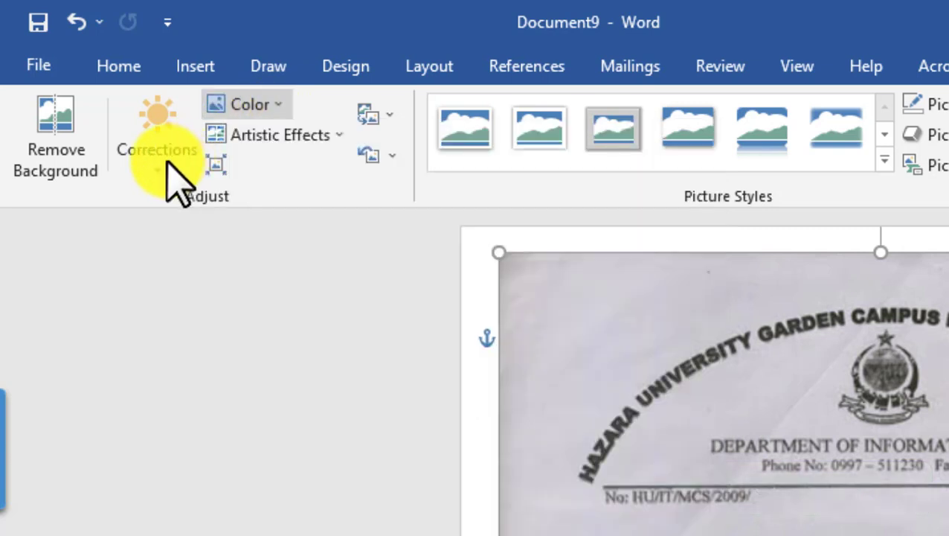
{"action": "left_click", "coordinate": [168, 179]}
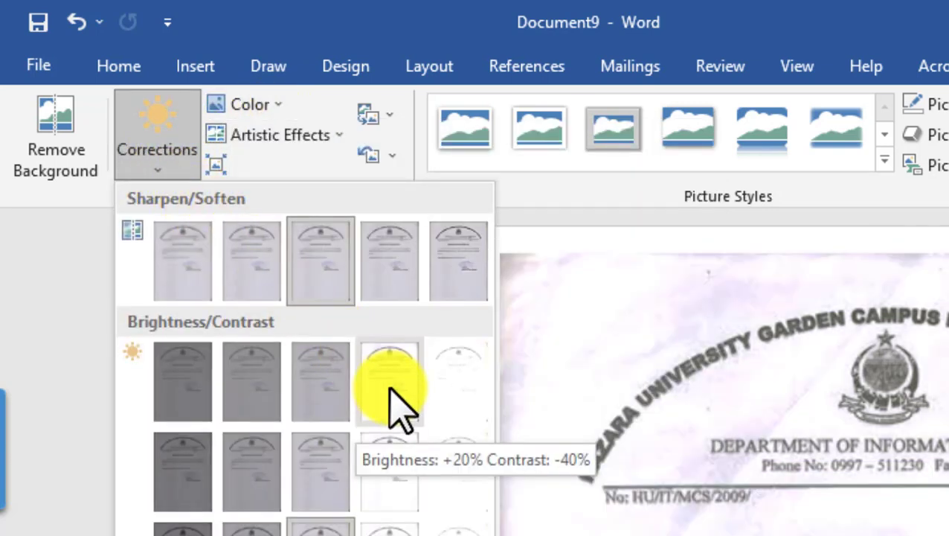
{"action": "left_click", "coordinate": [394, 402]}
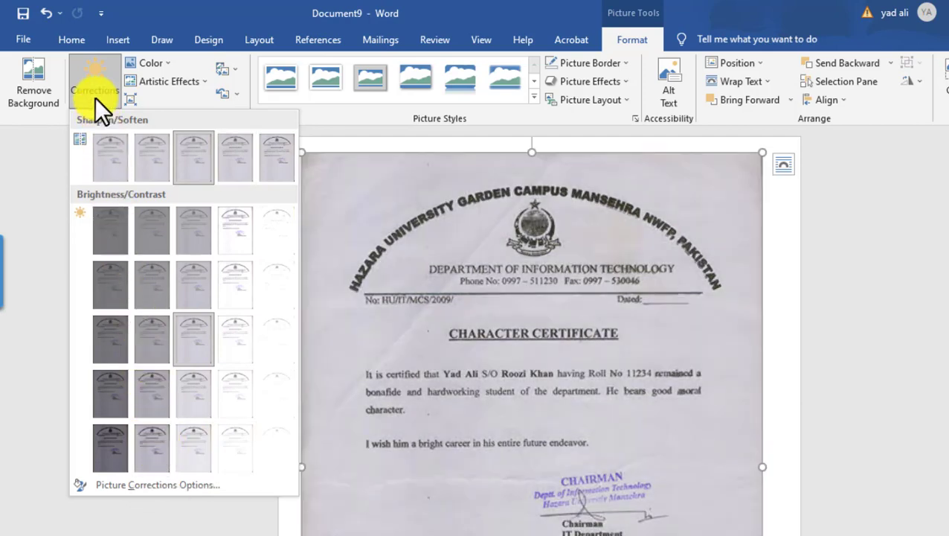
{"action": "left_click", "coordinate": [95, 98]}
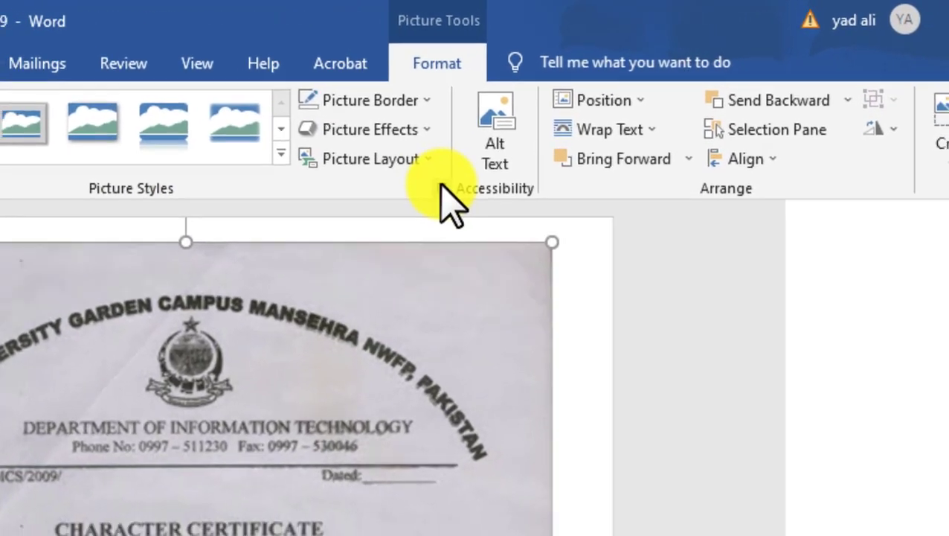
Step: Set picture corrections to 27% brightness and 26% sharpness, then begin lowering brightness toward 23%
{"action": "left_click", "coordinate": [442, 186]}
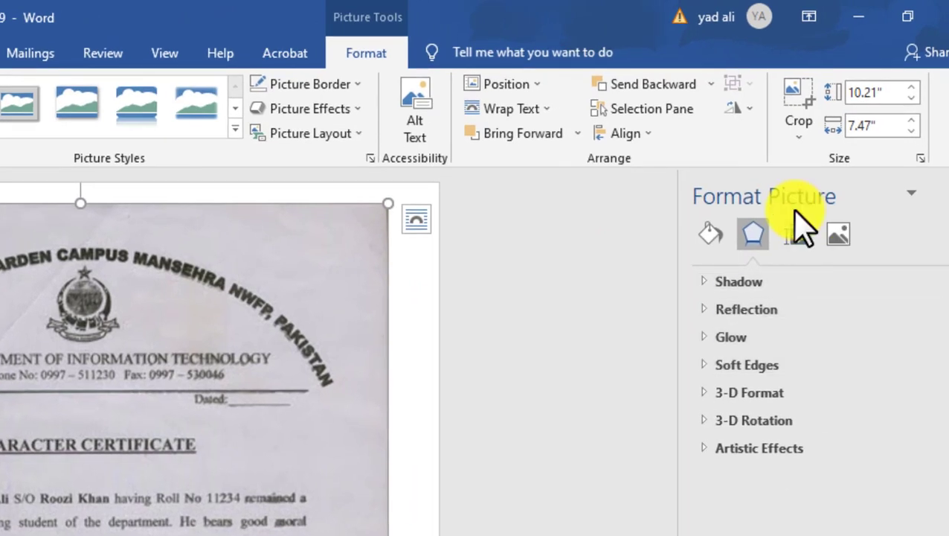
{"action": "left_click", "coordinate": [837, 235]}
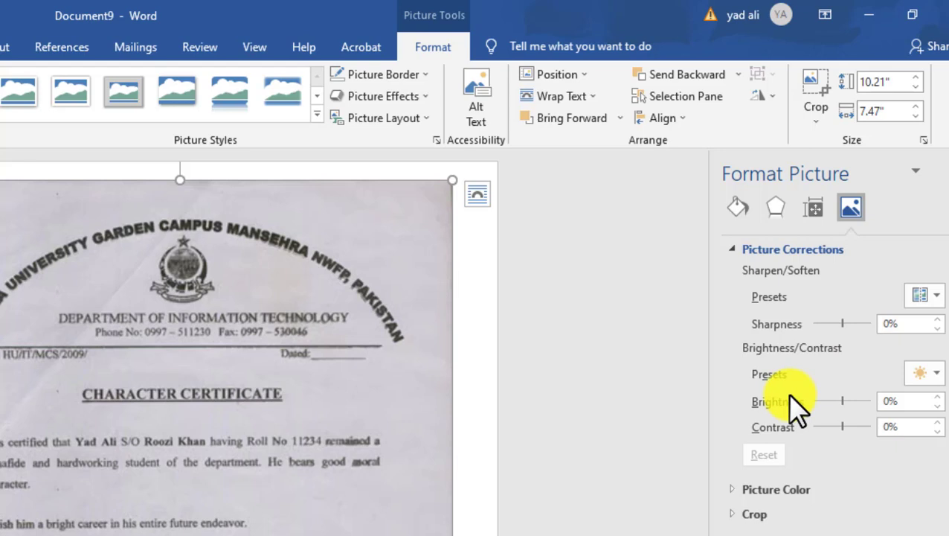
{"action": "left_click", "coordinate": [893, 402]}
{"action": "type", "text": "7"}
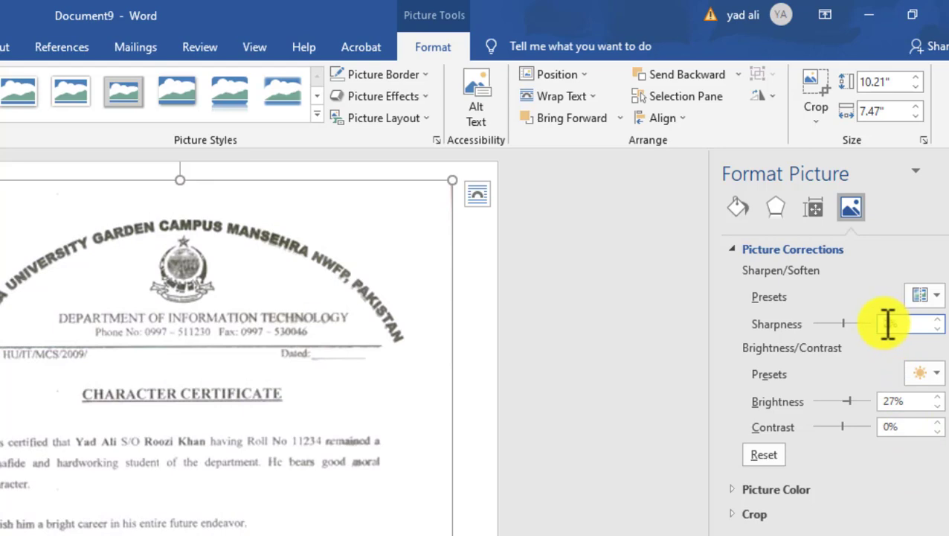
{"action": "type", "text": "25"}
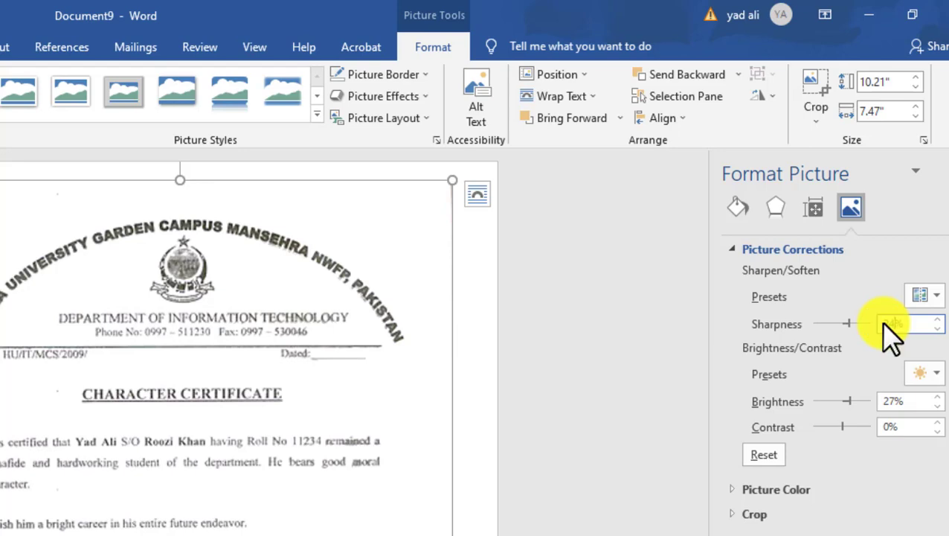
{"action": "key", "text": "Up"}
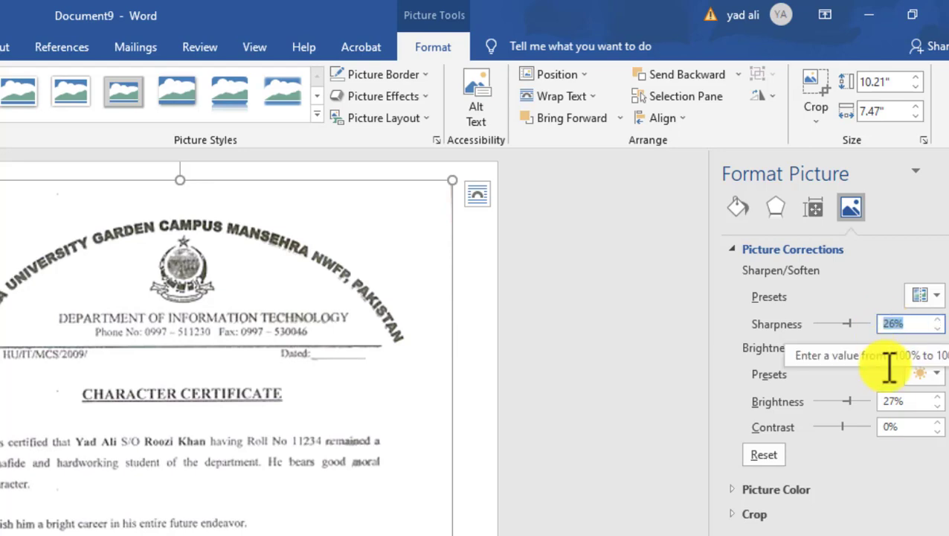
{"action": "left_click", "coordinate": [885, 401]}
{"action": "type", "text": "23"}
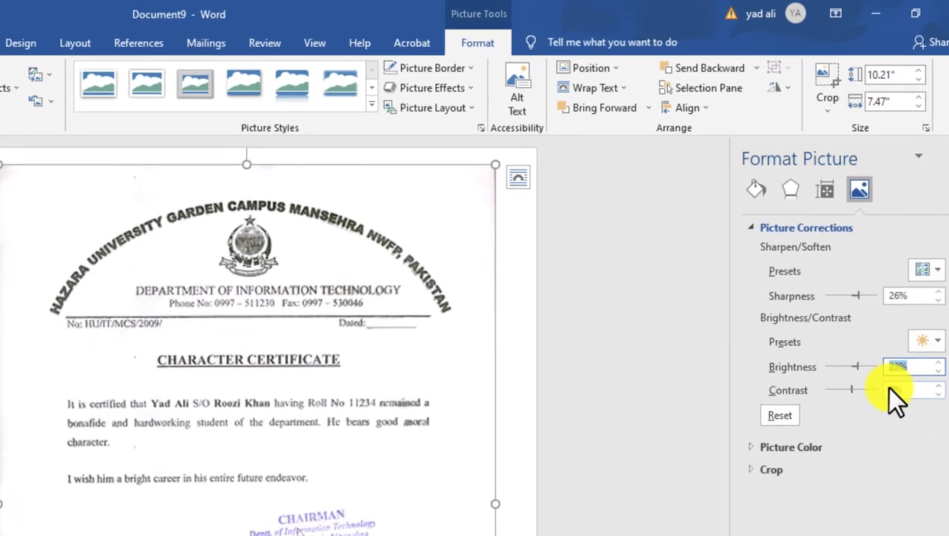
Step: Reselect the cleaned certificate picture and stretch it from the top-right corner
{"action": "left_click", "coordinate": [600, 382]}
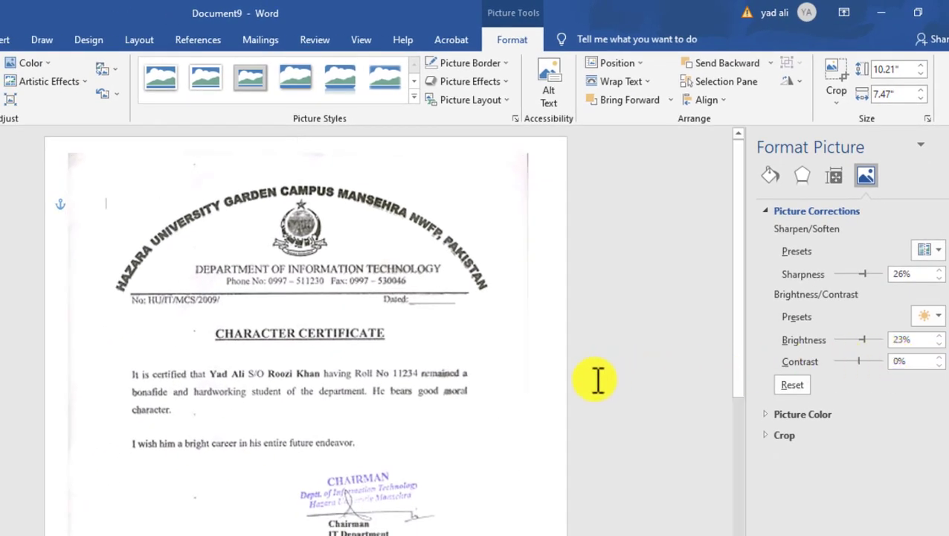
{"action": "scroll", "coordinate": [514, 421], "scroll_direction": "down", "scroll_amount": 5}
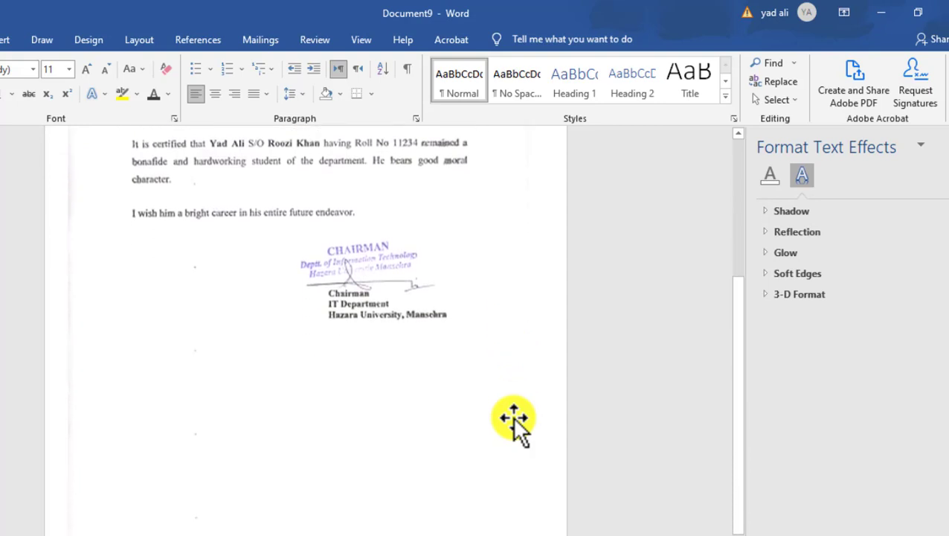
{"action": "scroll", "coordinate": [513, 421], "scroll_direction": "down", "scroll_amount": 1}
{"action": "scroll", "coordinate": [512, 416], "scroll_direction": "up", "scroll_amount": 2}
{"action": "scroll", "coordinate": [512, 415], "scroll_direction": "up", "scroll_amount": 3}
{"action": "scroll", "coordinate": [512, 415], "scroll_direction": "up", "scroll_amount": 1}
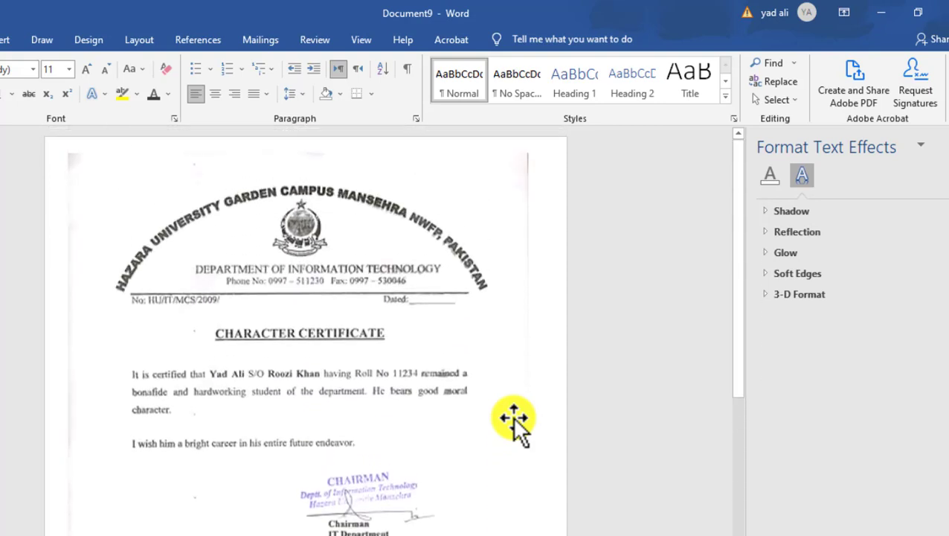
{"action": "double_click", "coordinate": [422, 257]}
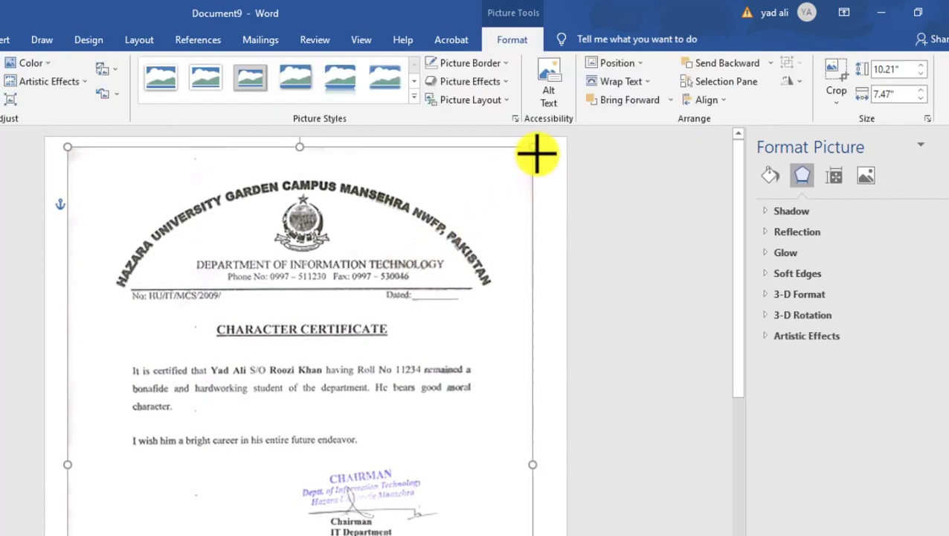
{"action": "left_click_drag", "start_coordinate": [530, 154], "coordinate": [545, 149]}
Step: Stretch it further from the bottom-left and top-right to 11.83 by 8.68 inches, covering the page
{"action": "scroll", "coordinate": [183, 503], "scroll_direction": "down", "scroll_amount": 5}
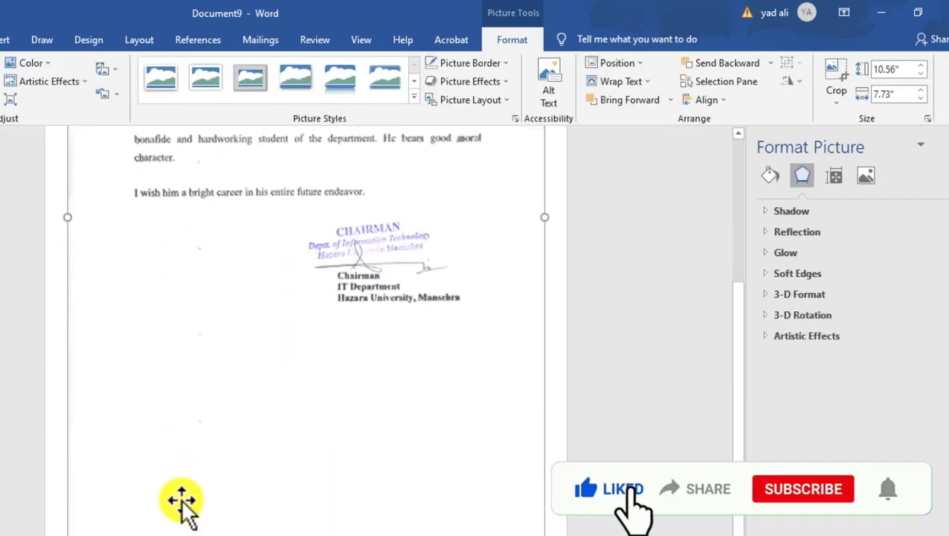
{"action": "left_click_drag", "start_coordinate": [169, 483], "coordinate": [146, 508]}
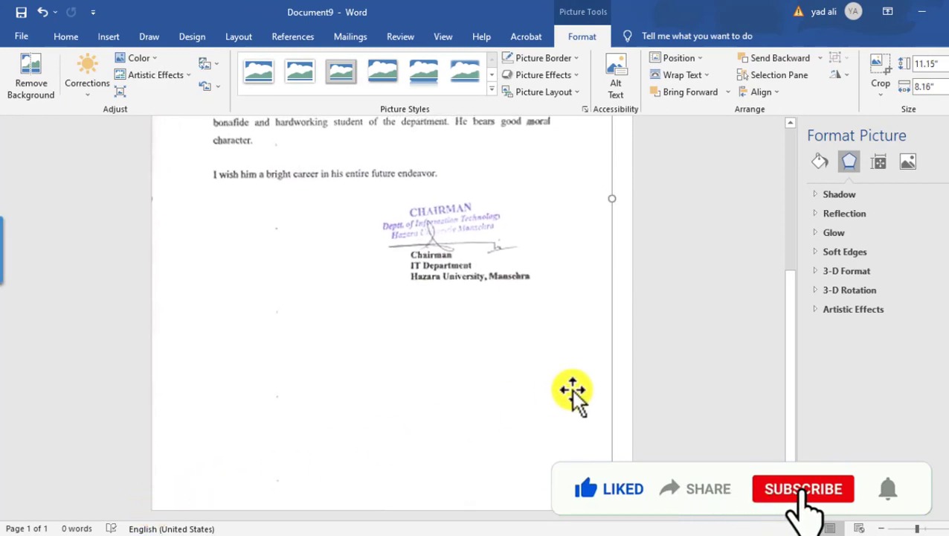
{"action": "scroll", "coordinate": [567, 388], "scroll_direction": "up", "scroll_amount": 3}
{"action": "scroll", "coordinate": [568, 388], "scroll_direction": "up", "scroll_amount": 2}
{"action": "scroll", "coordinate": [569, 282], "scroll_direction": "up", "scroll_amount": 1}
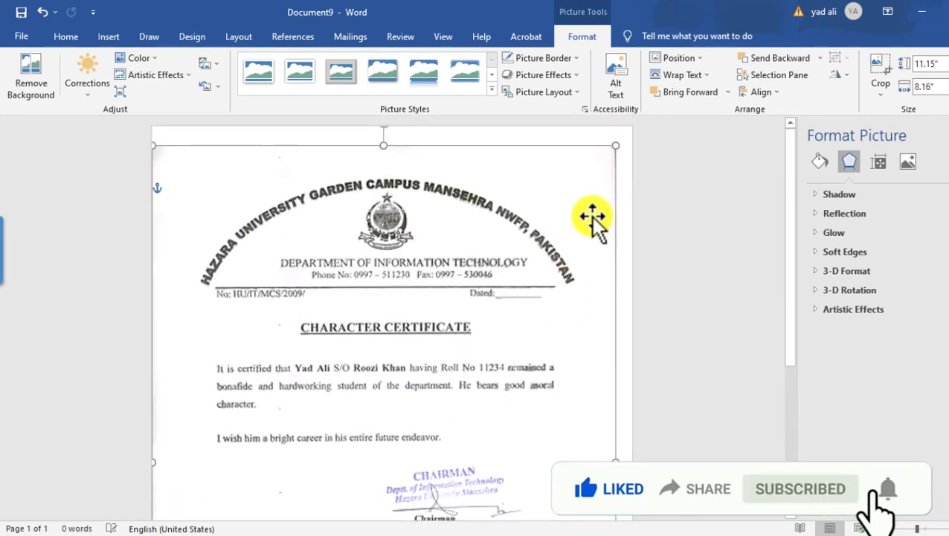
{"action": "left_click_drag", "start_coordinate": [620, 148], "coordinate": [632, 128]}
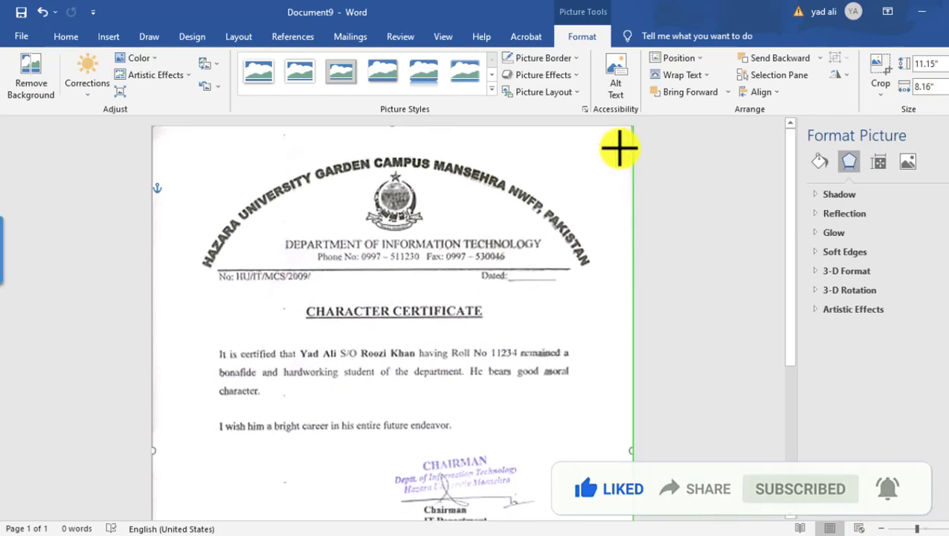
{"action": "left_click_drag", "start_coordinate": [475, 264], "coordinate": [480, 275]}
Step: Insert a blank page ahead of the certificate and put the cursor on the new first page
{"action": "left_click", "coordinate": [709, 363]}
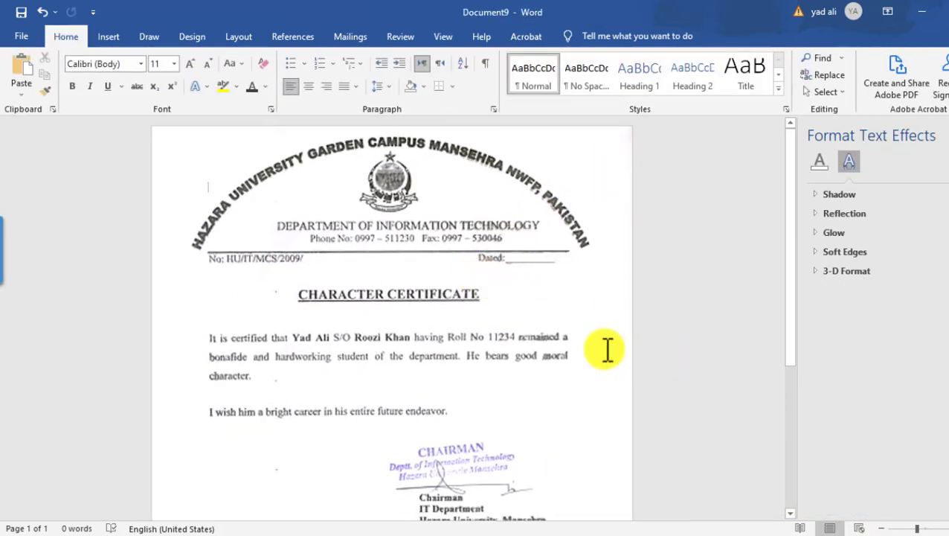
{"action": "scroll", "coordinate": [518, 337], "scroll_direction": "down", "scroll_amount": 5}
{"action": "scroll", "coordinate": [518, 337], "scroll_direction": "up", "scroll_amount": 5}
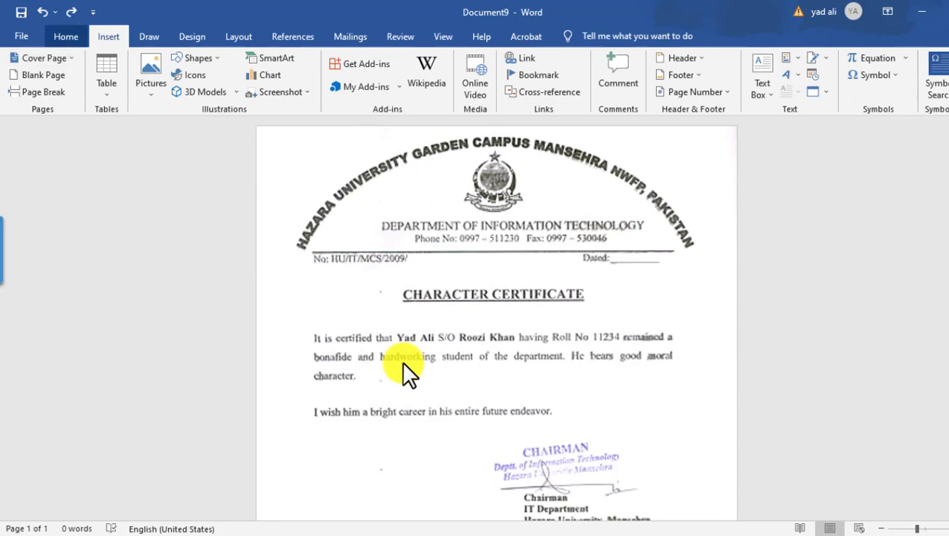
{"action": "left_click", "coordinate": [50, 76]}
{"action": "scroll", "coordinate": [515, 385], "scroll_direction": "down", "scroll_amount": 4}
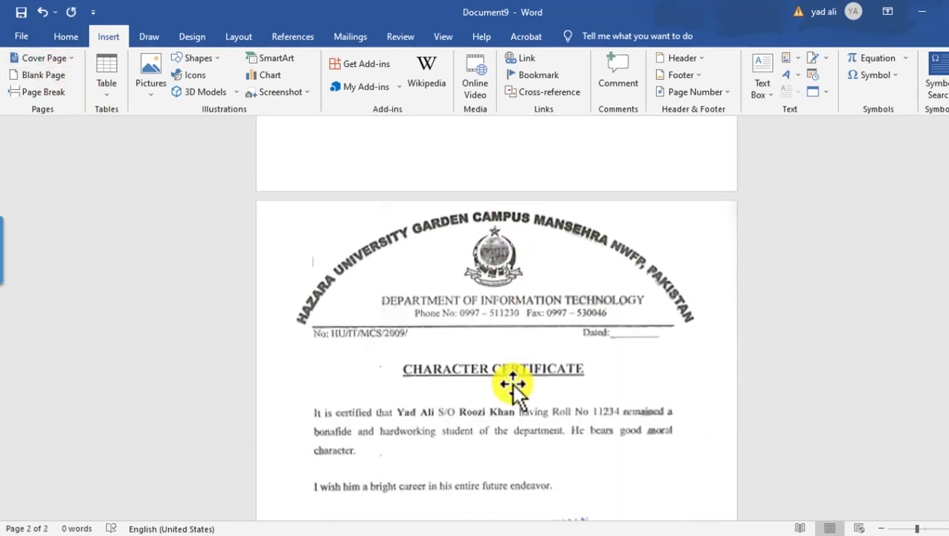
{"action": "scroll", "coordinate": [512, 382], "scroll_direction": "up", "scroll_amount": 10}
{"action": "double_click", "coordinate": [421, 216]}
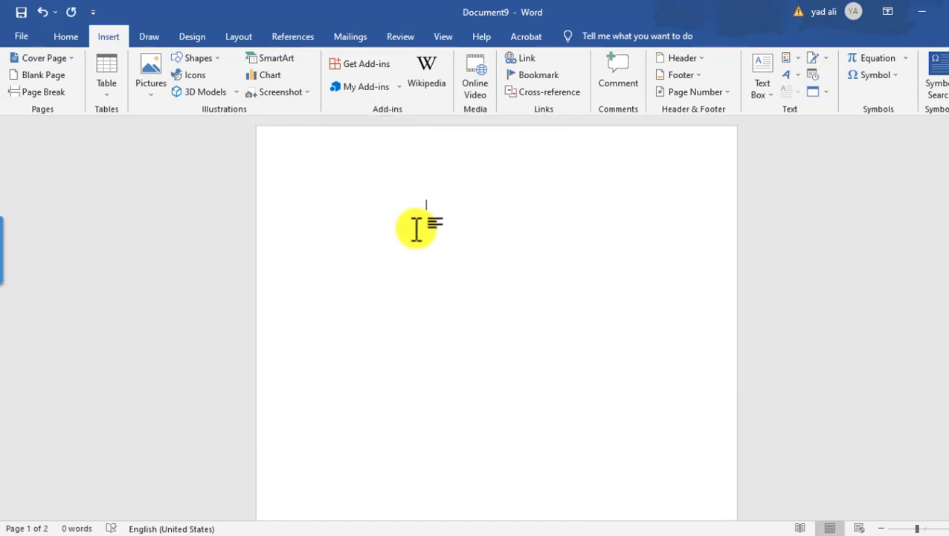
Step: Insert the original scan New Document.jpg onto the empty first page
{"action": "left_click", "coordinate": [149, 74]}
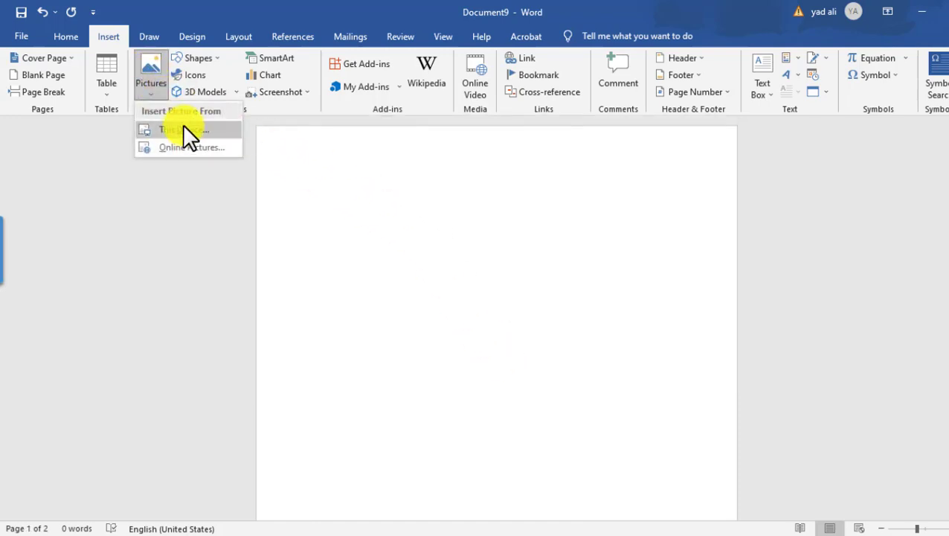
{"action": "left_click", "coordinate": [185, 130]}
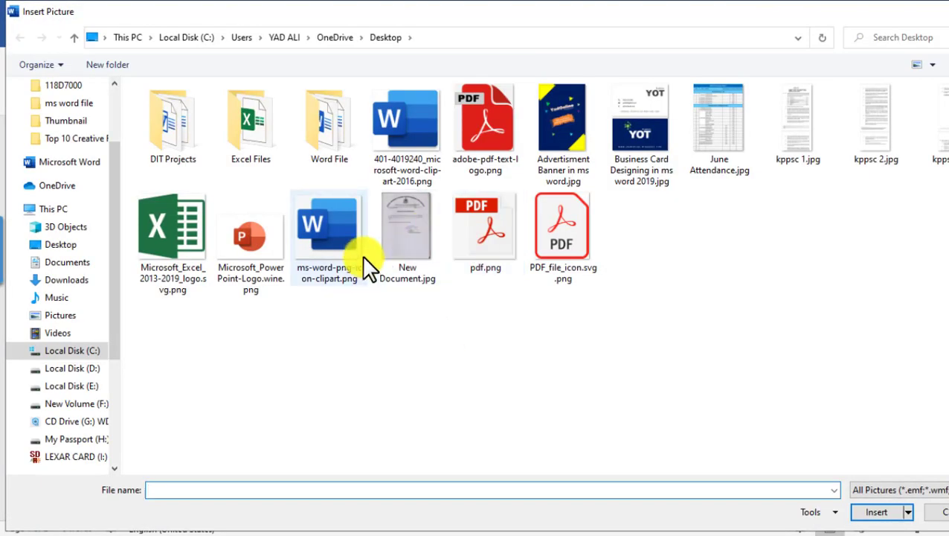
{"action": "left_click", "coordinate": [403, 223]}
{"action": "left_click", "coordinate": [871, 511]}
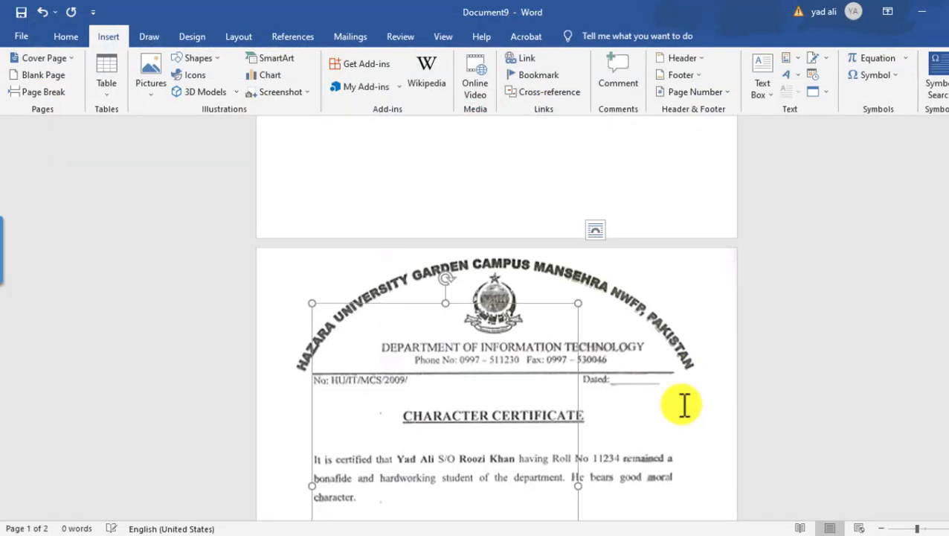
{"action": "scroll", "coordinate": [557, 290], "scroll_direction": "up", "scroll_amount": 1}
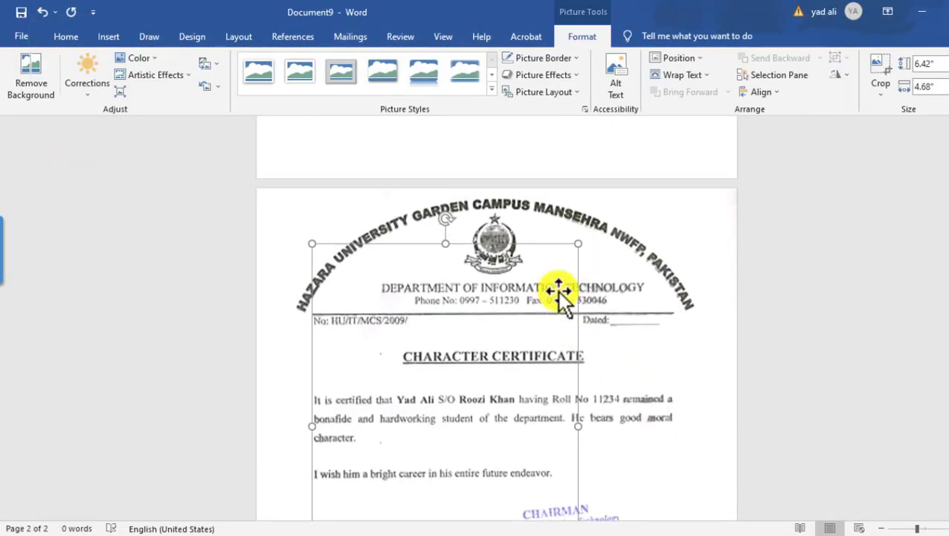
{"action": "scroll", "coordinate": [558, 290], "scroll_direction": "up", "scroll_amount": 2}
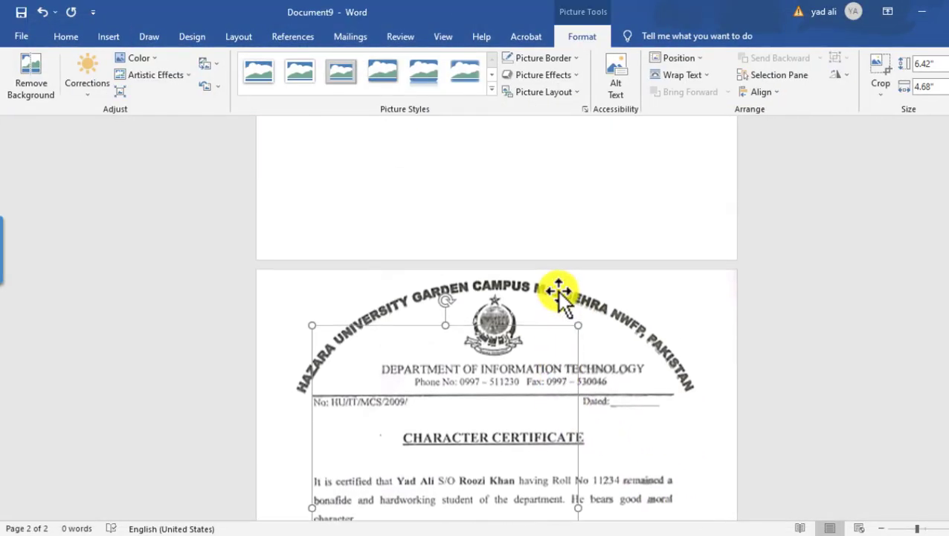
Step: Position the original scan at the page's top left and enlarge it to 9.88 by 7.2 inches
{"action": "left_click", "coordinate": [675, 56]}
{"action": "left_click", "coordinate": [668, 156]}
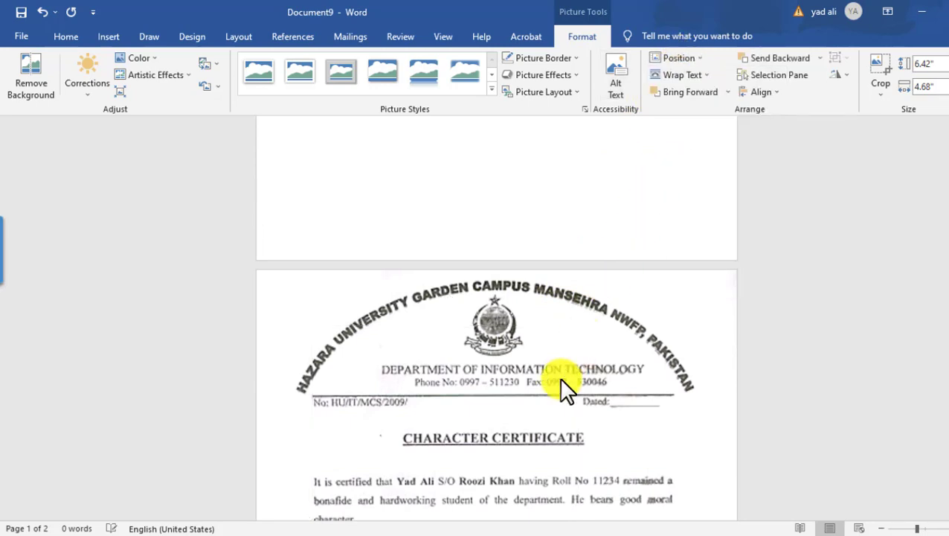
{"action": "scroll", "coordinate": [558, 388], "scroll_direction": "up", "scroll_amount": 3}
{"action": "scroll", "coordinate": [556, 387], "scroll_direction": "up", "scroll_amount": 5}
{"action": "scroll", "coordinate": [555, 388], "scroll_direction": "up", "scroll_amount": 2}
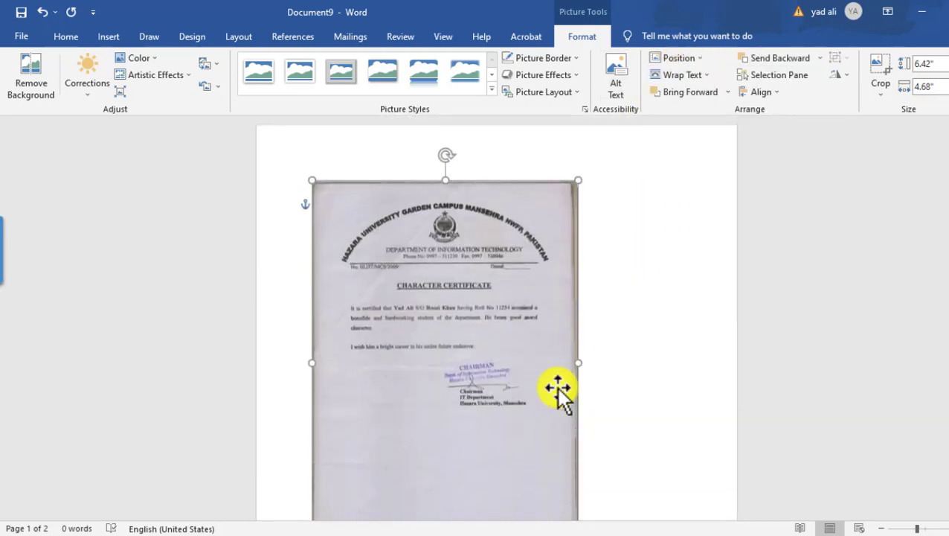
{"action": "left_click_drag", "start_coordinate": [579, 179], "coordinate": [646, 165]}
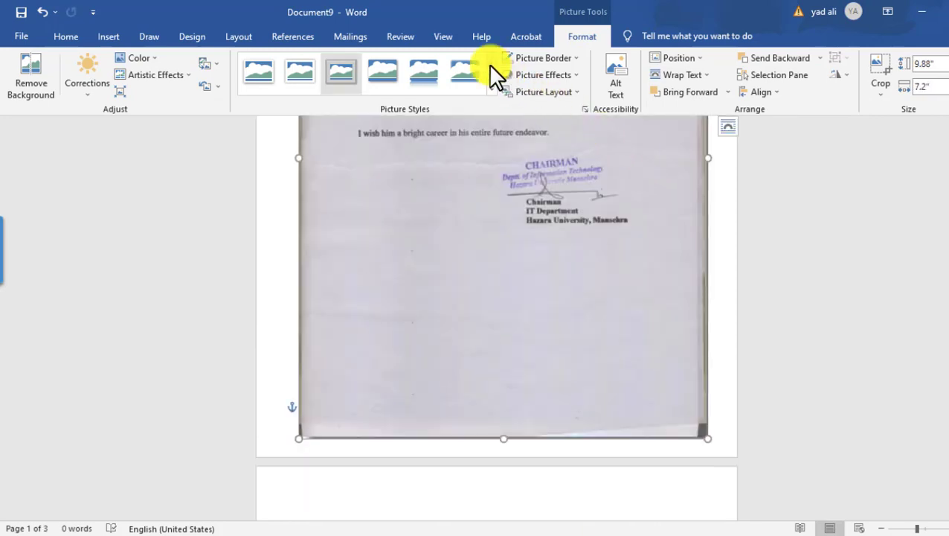
Step: Switch to Multiple Pages view and move the cleaned certificate from page 3 onto page 2
{"action": "left_click", "coordinate": [444, 36]}
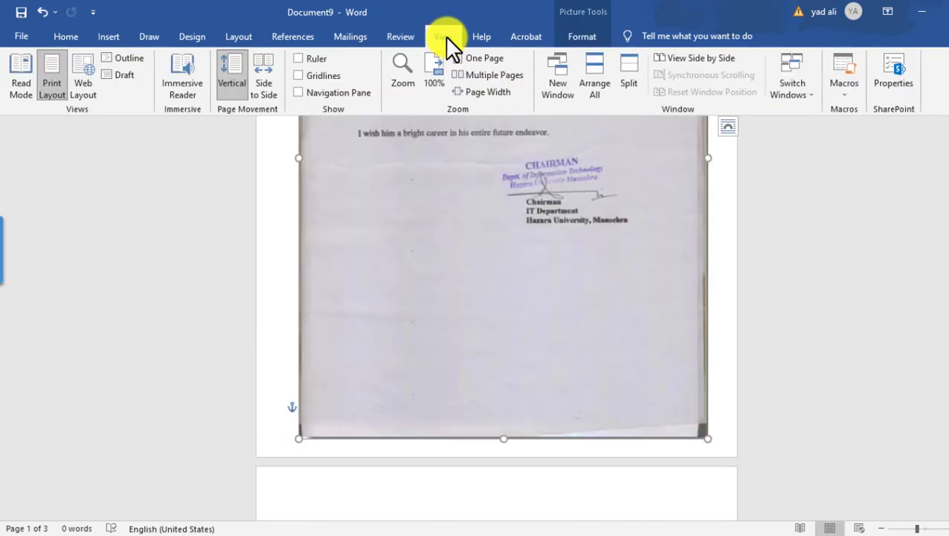
{"action": "left_click", "coordinate": [477, 74]}
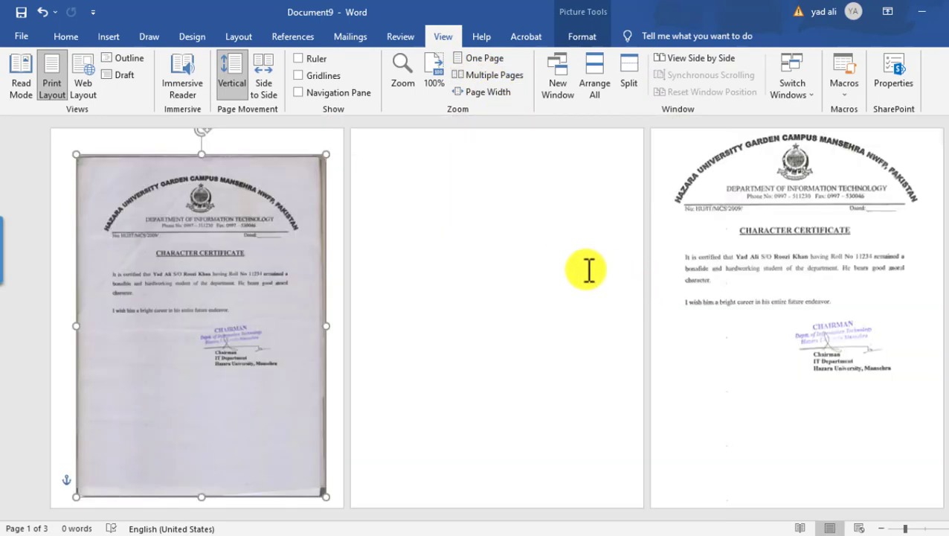
{"action": "left_click", "coordinate": [567, 264]}
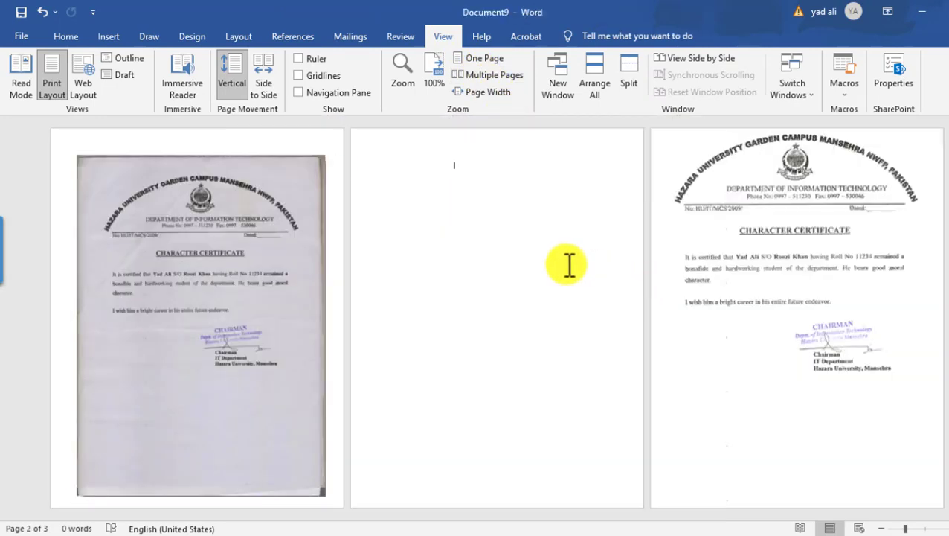
{"action": "left_click_drag", "start_coordinate": [721, 265], "coordinate": [425, 296]}
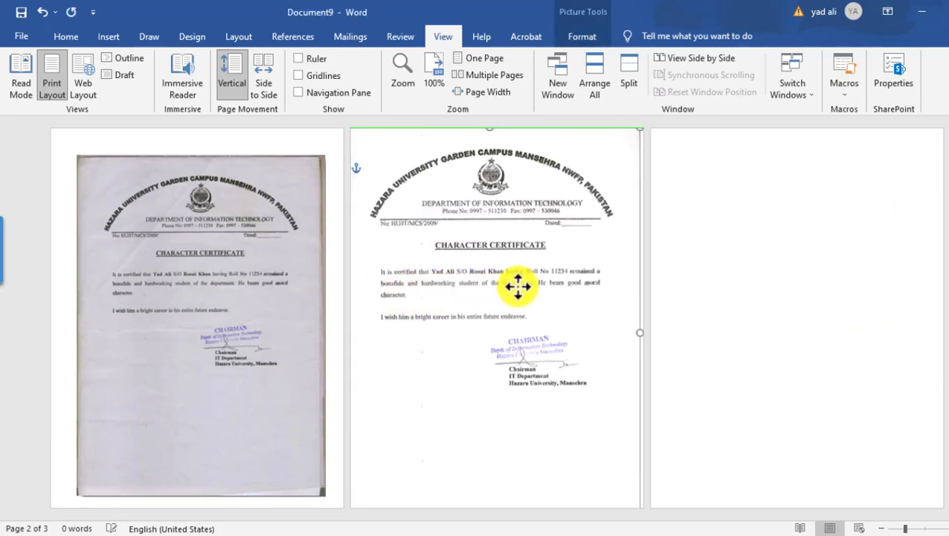
{"action": "left_click_drag", "start_coordinate": [512, 284], "coordinate": [537, 297]}
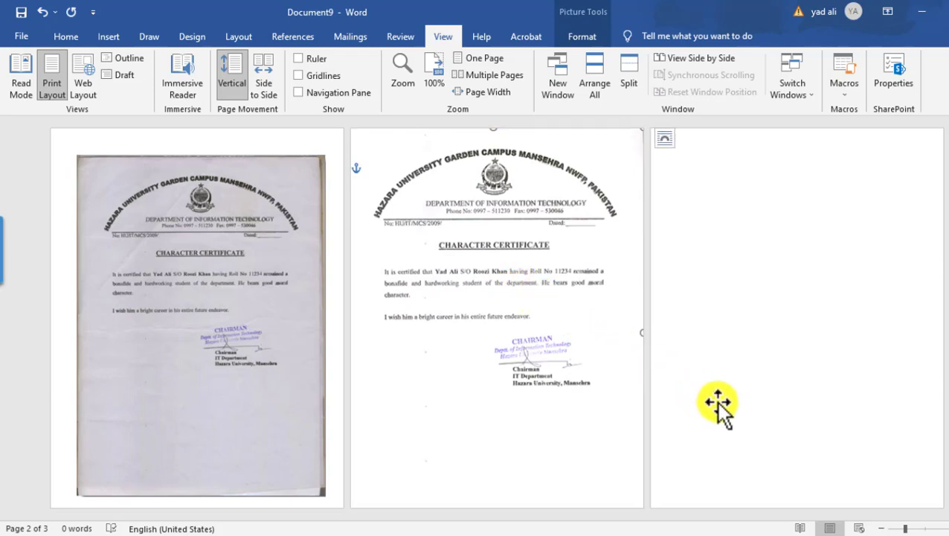
{"action": "left_click", "coordinate": [744, 415]}
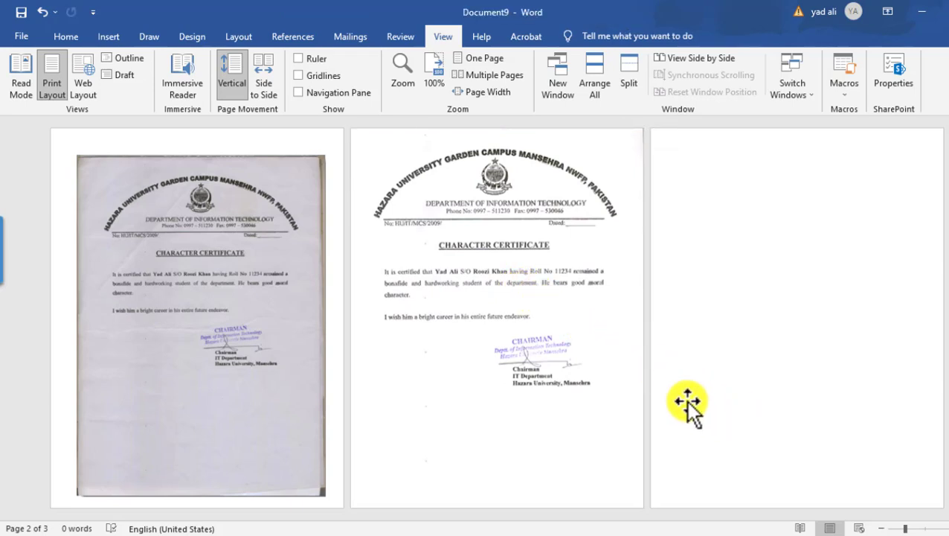
{"action": "left_click", "coordinate": [246, 282]}
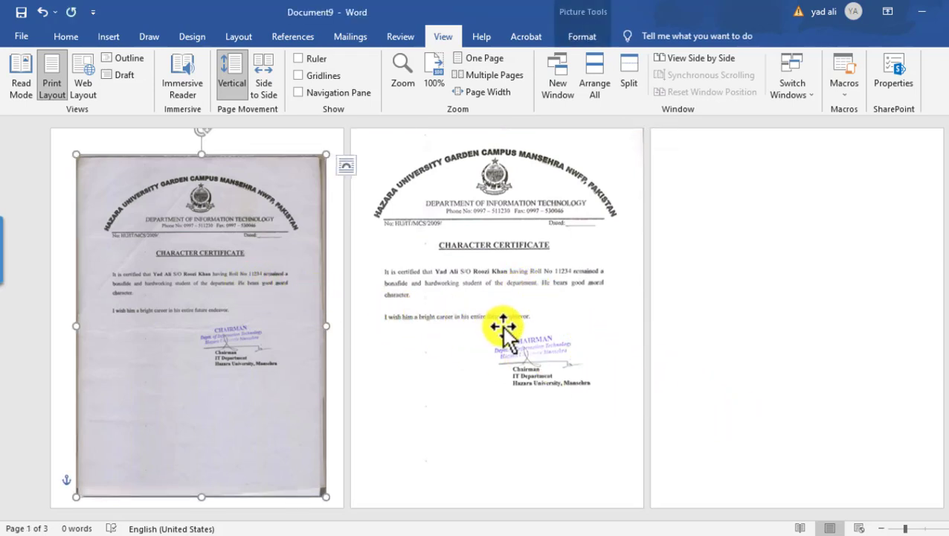